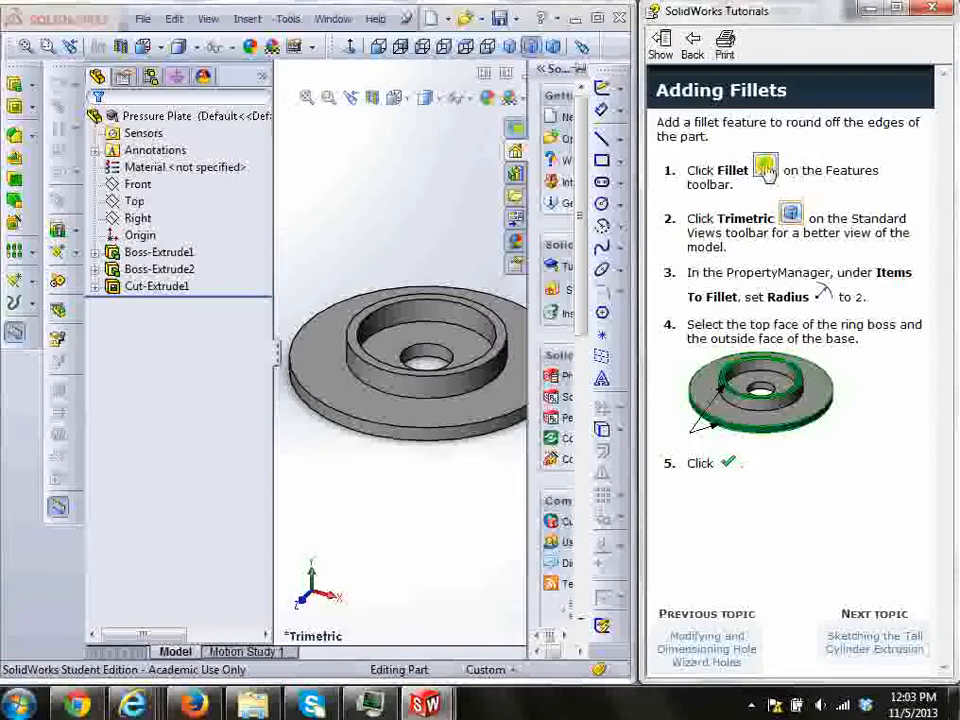
Step: Fillet the ring boss's top face, the base's outside face and the base's bottom outer edge with a 2 mm constant radius
click(15, 140)
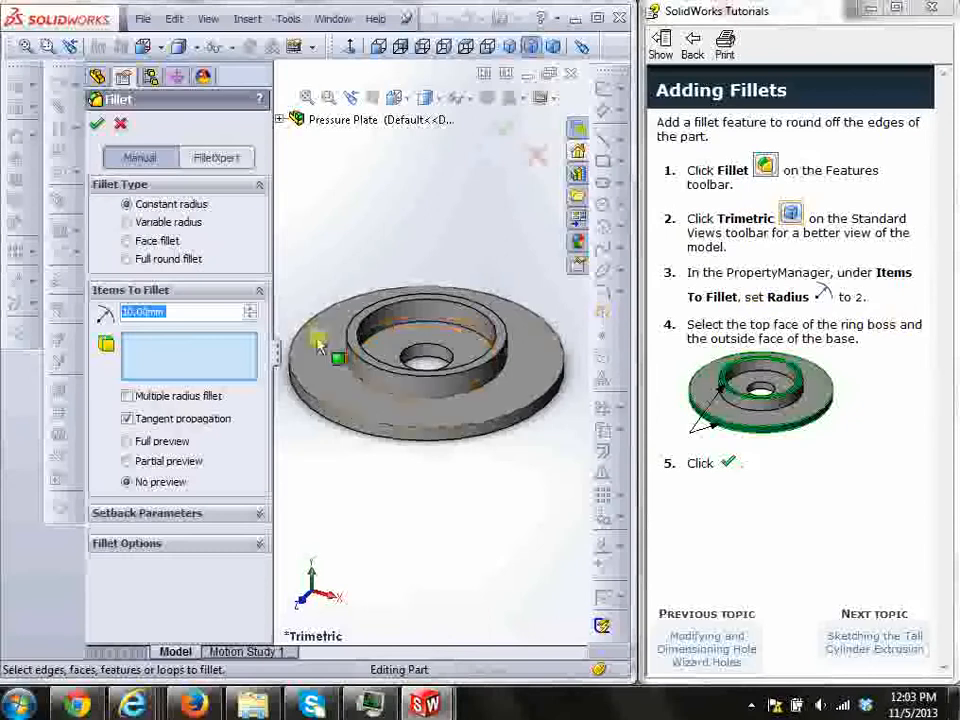
click(136, 313)
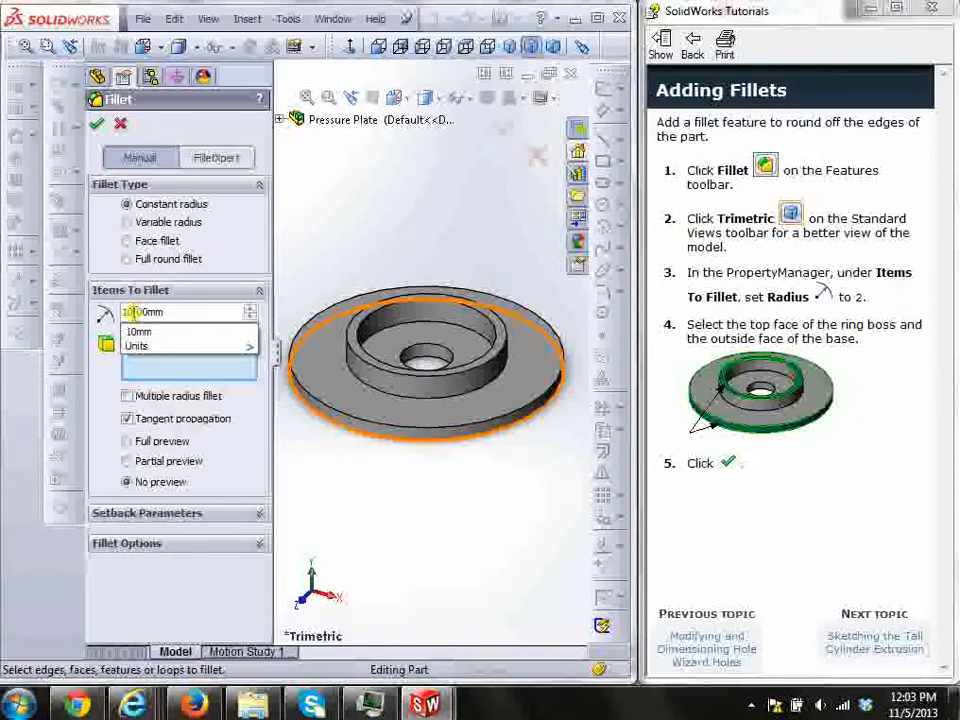
key(BackSpace)
text(2)
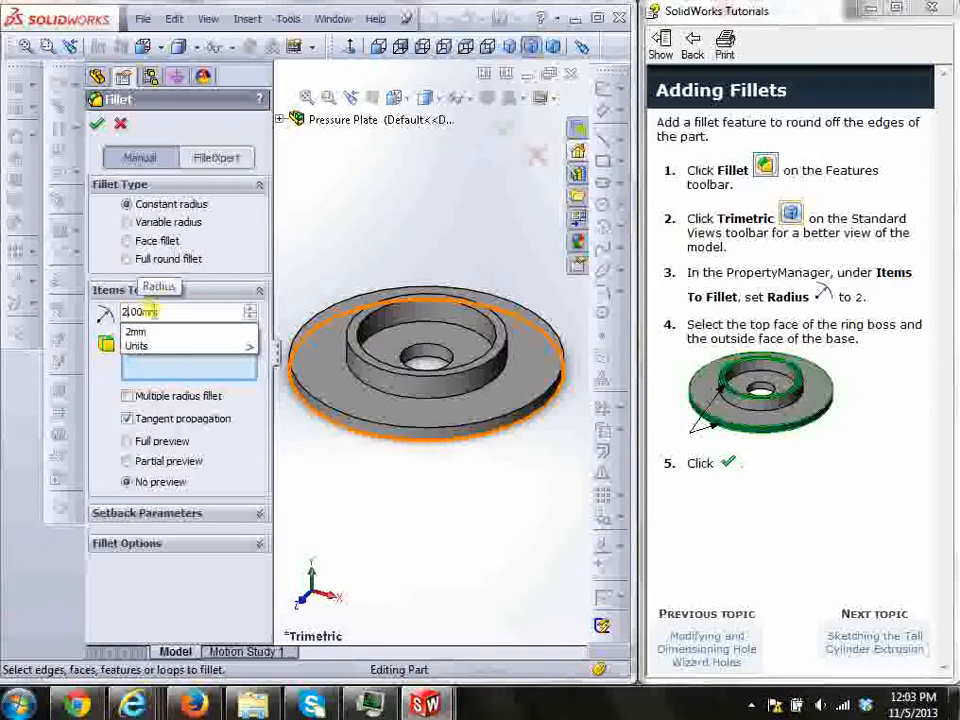
click(156, 332)
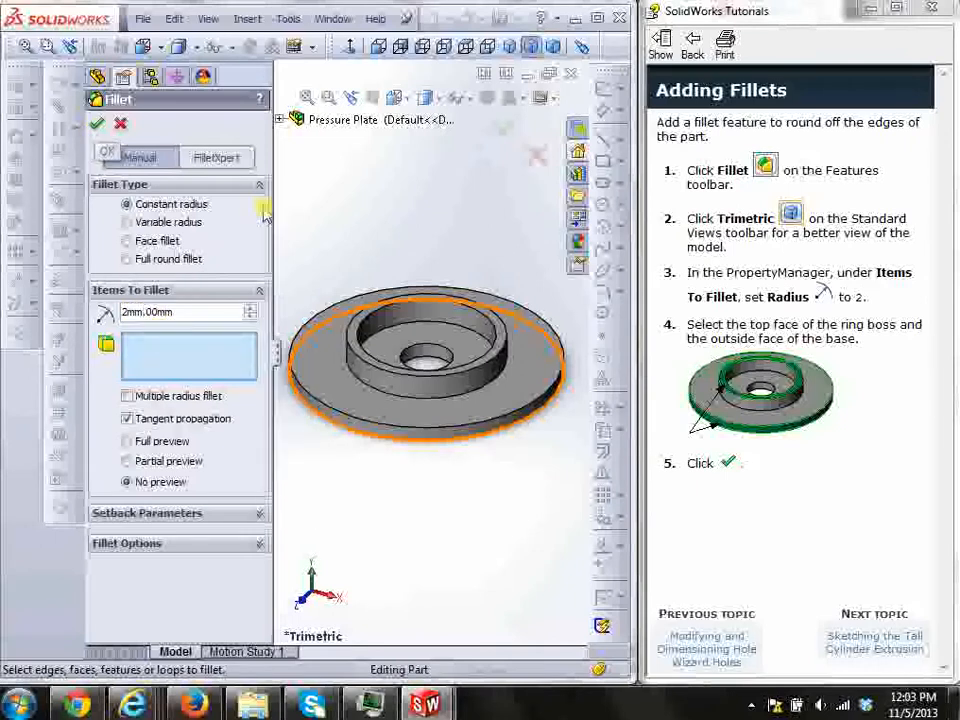
click(372, 366)
click(440, 440)
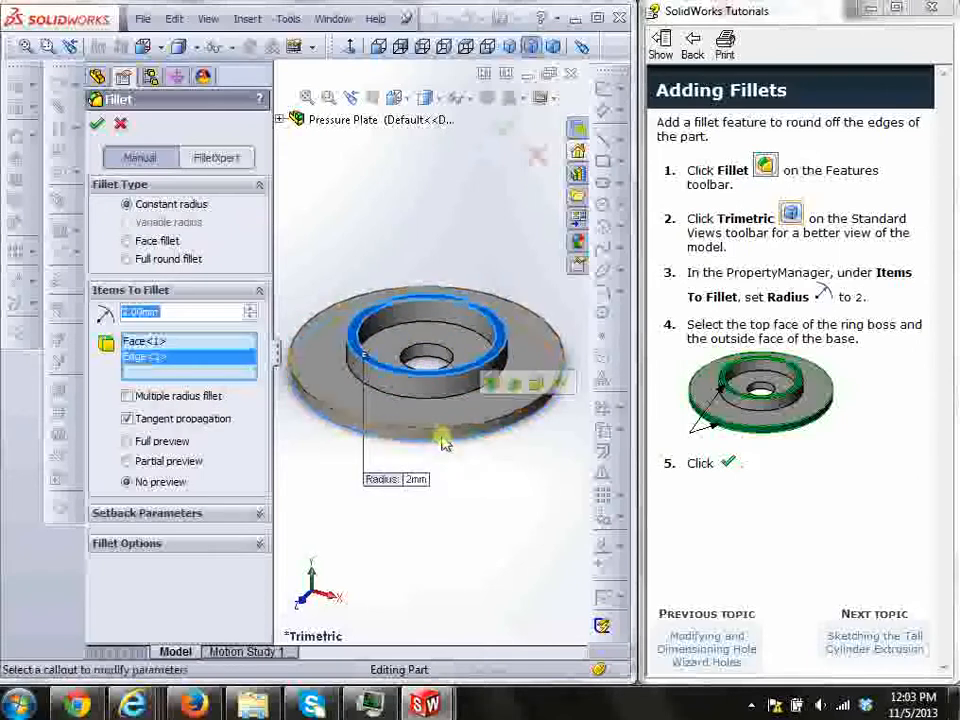
click(442, 439)
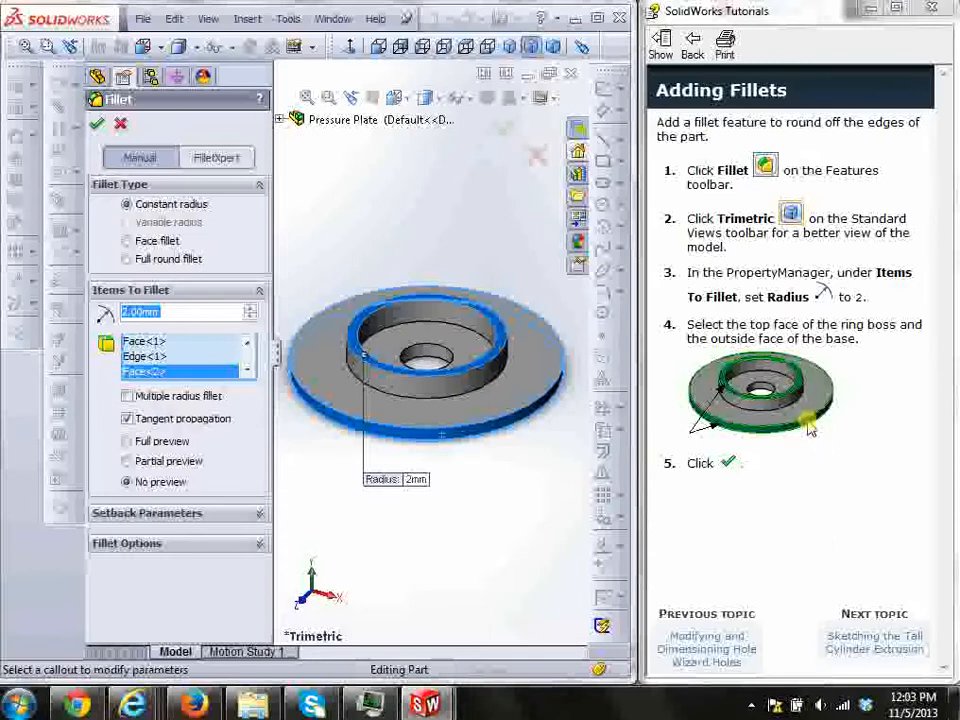
click(96, 124)
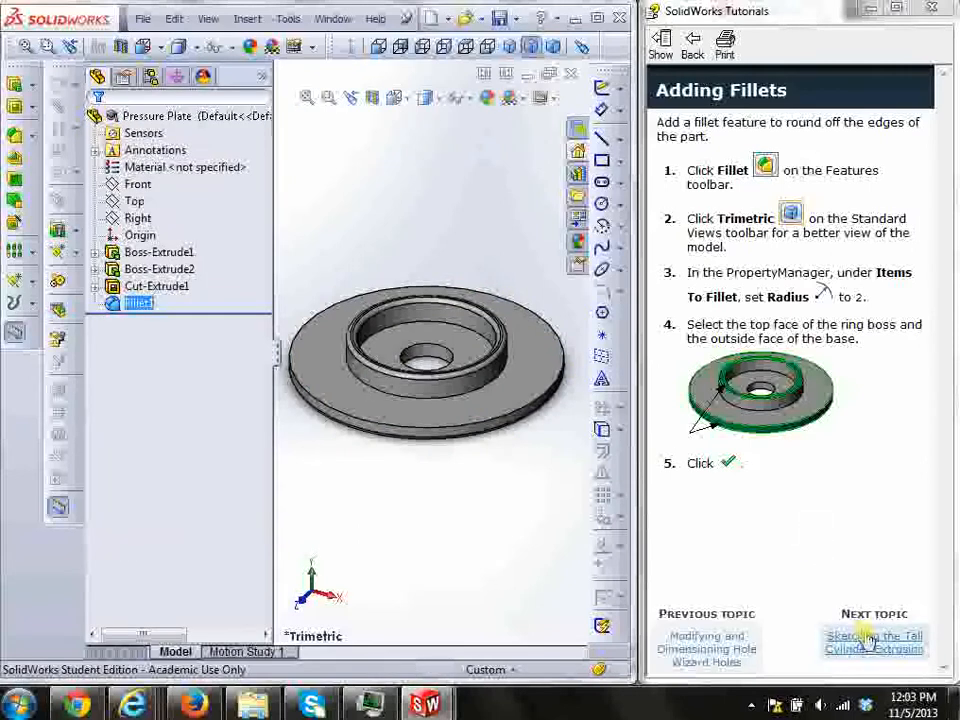
Step: Bring up the tutorial topic on the tall cylinder sketch and start an Extruded Boss/Base sketch on the base cylinder's top face
click(868, 640)
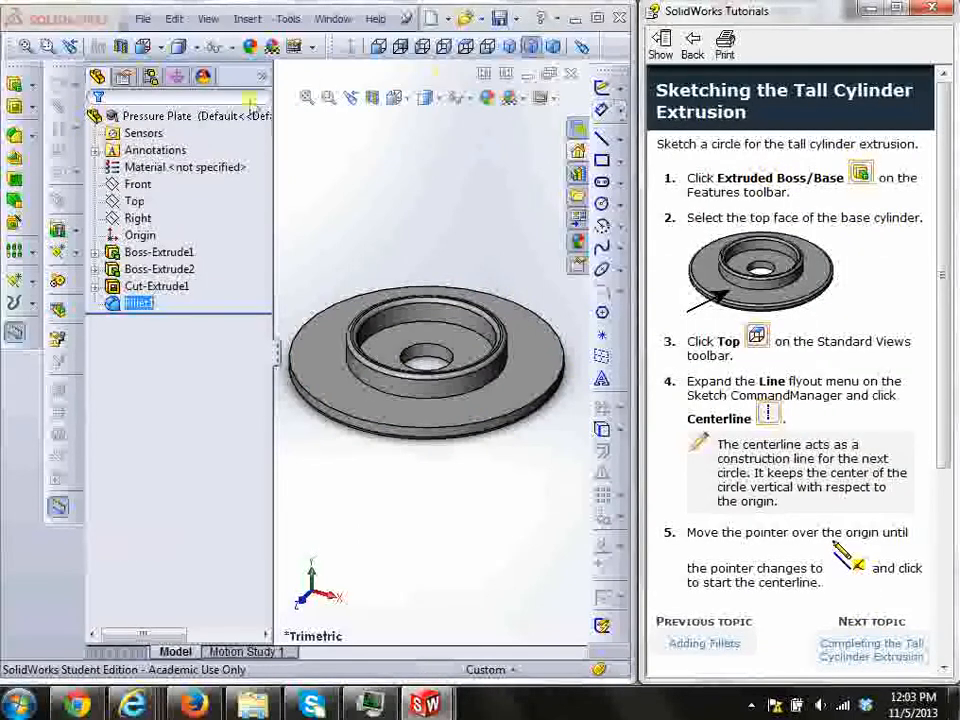
click(14, 86)
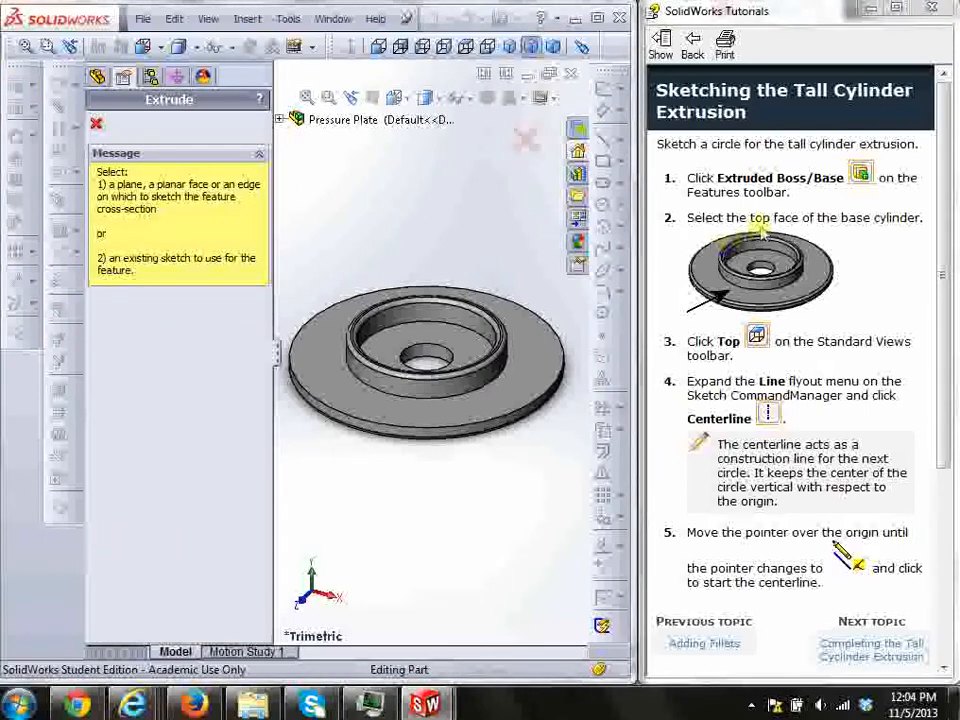
click(493, 410)
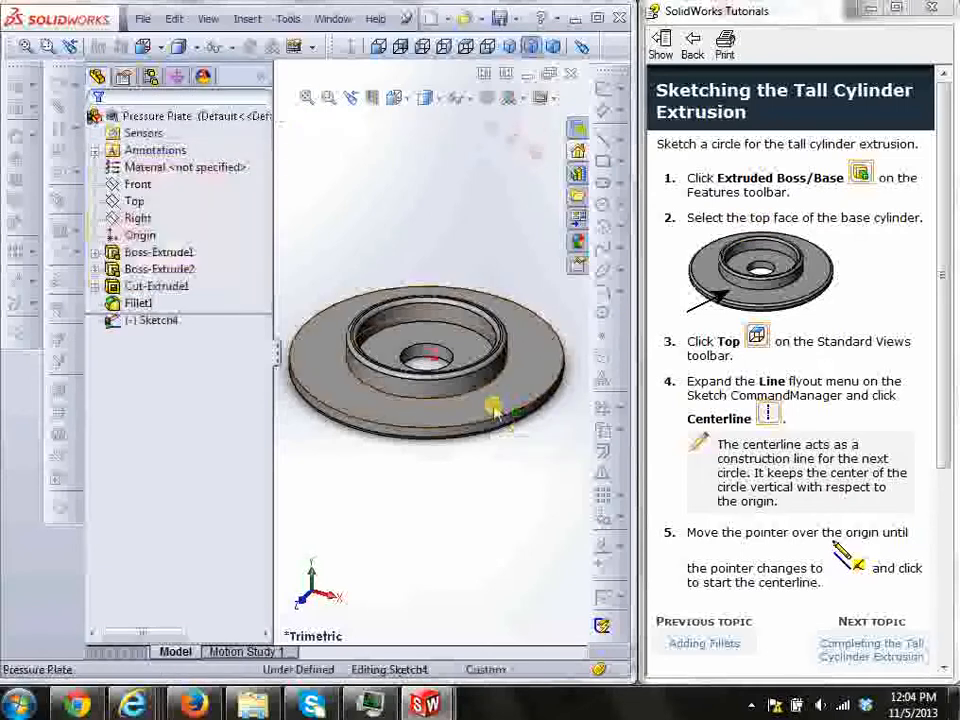
Step: Sketch a vertical centerline about 44 mm long upward from the origin
click(405, 106)
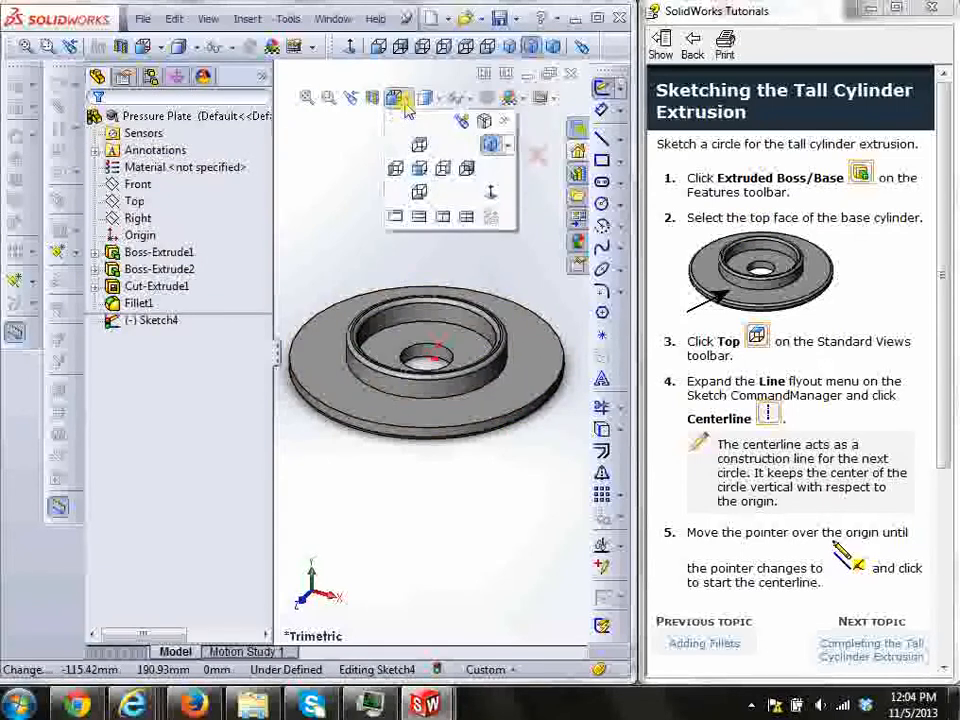
click(418, 144)
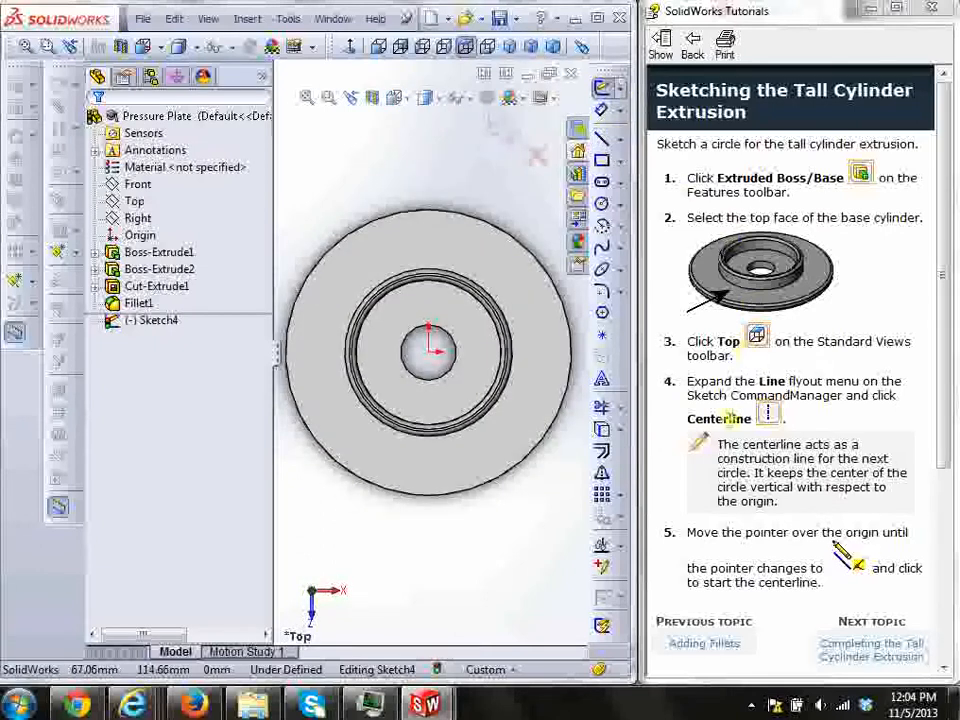
click(621, 136)
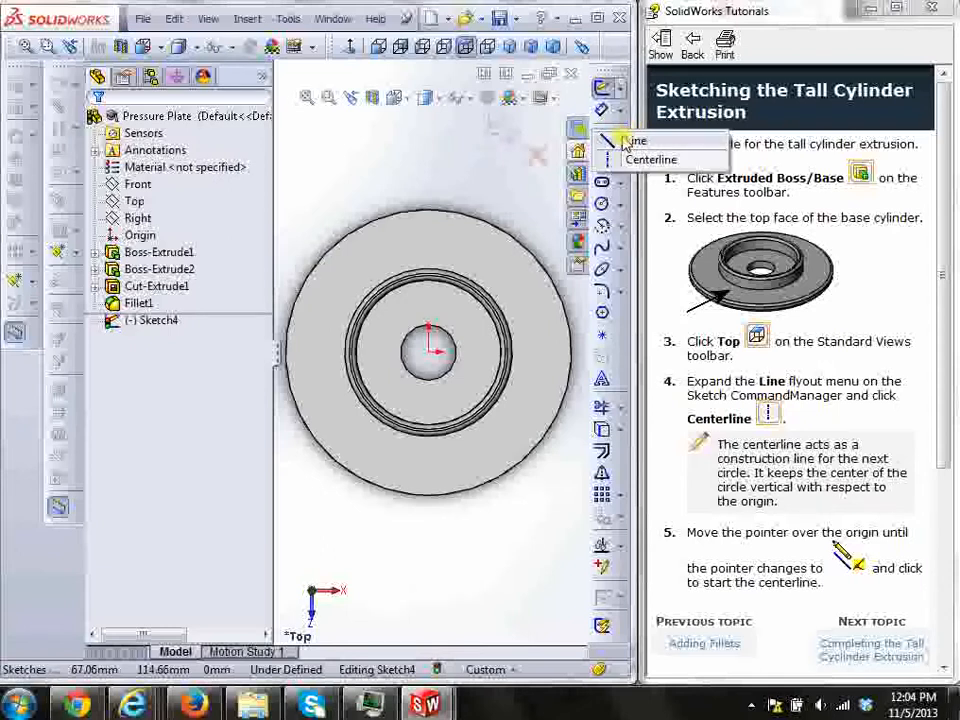
click(637, 160)
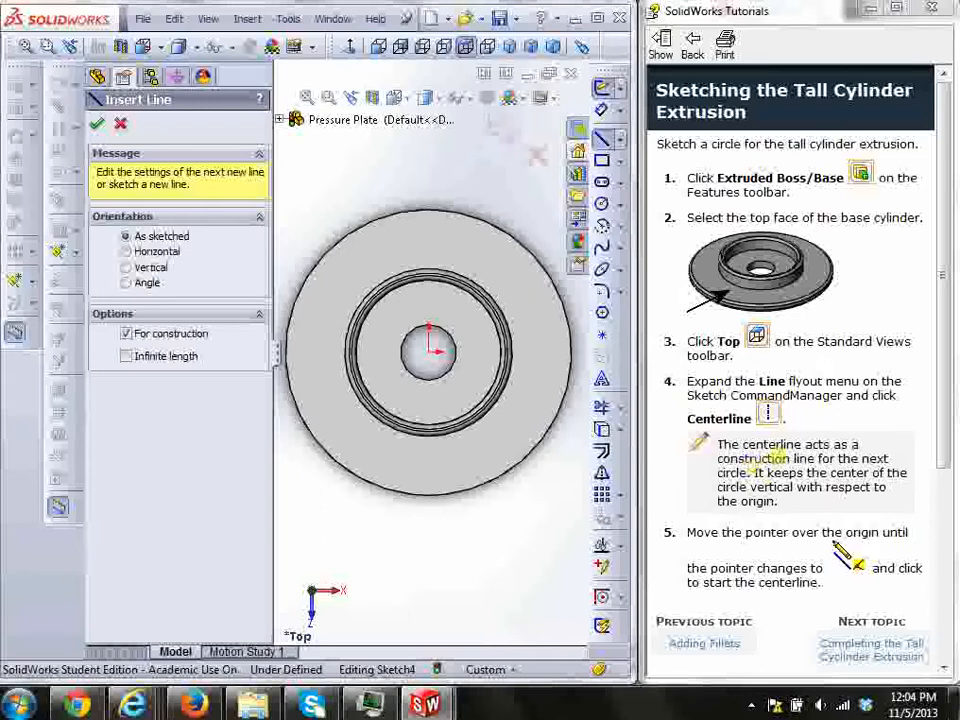
drag(942, 372, 957, 536)
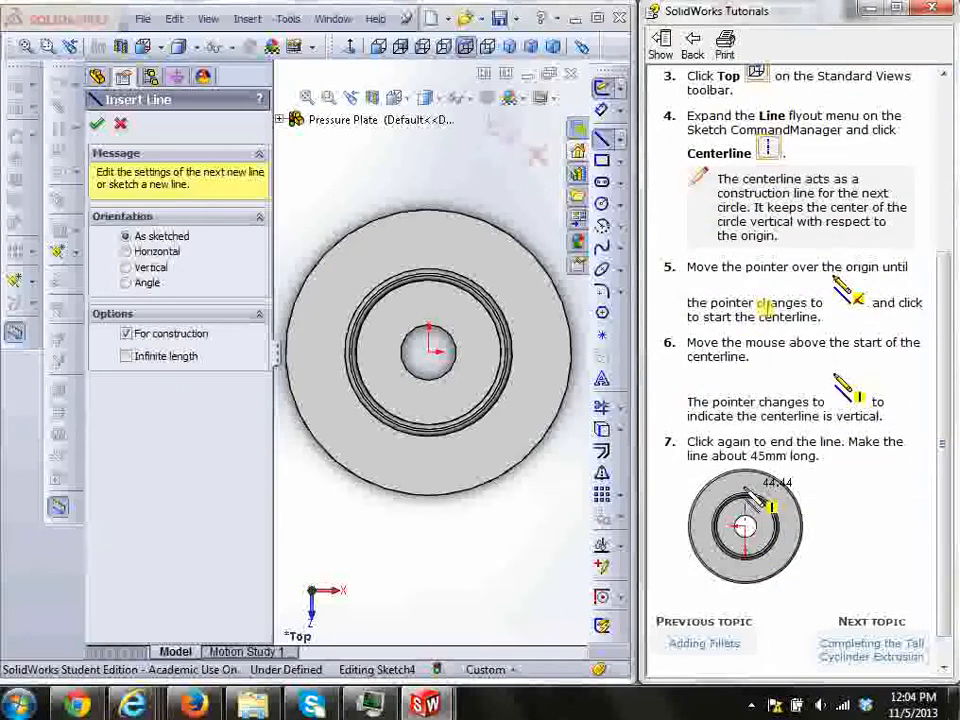
click(428, 352)
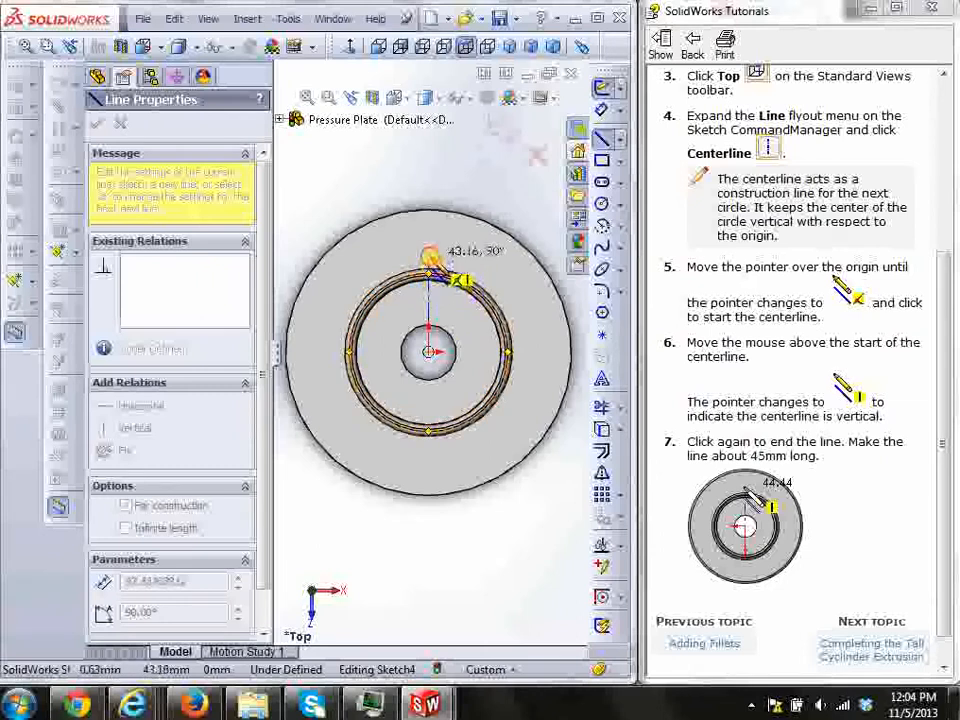
click(428, 254)
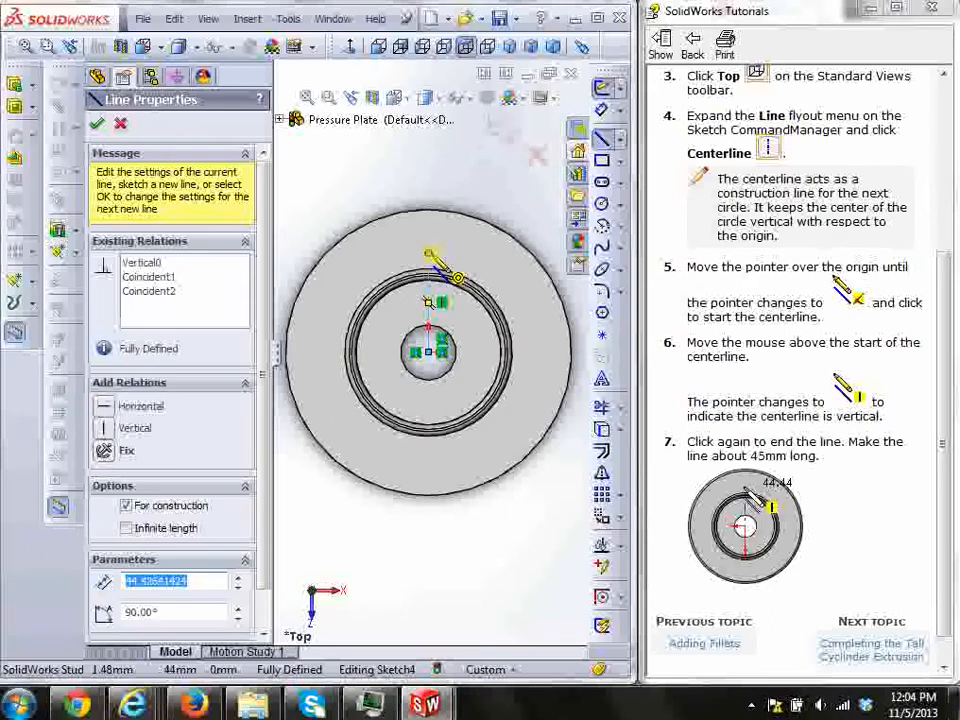
click(141, 431)
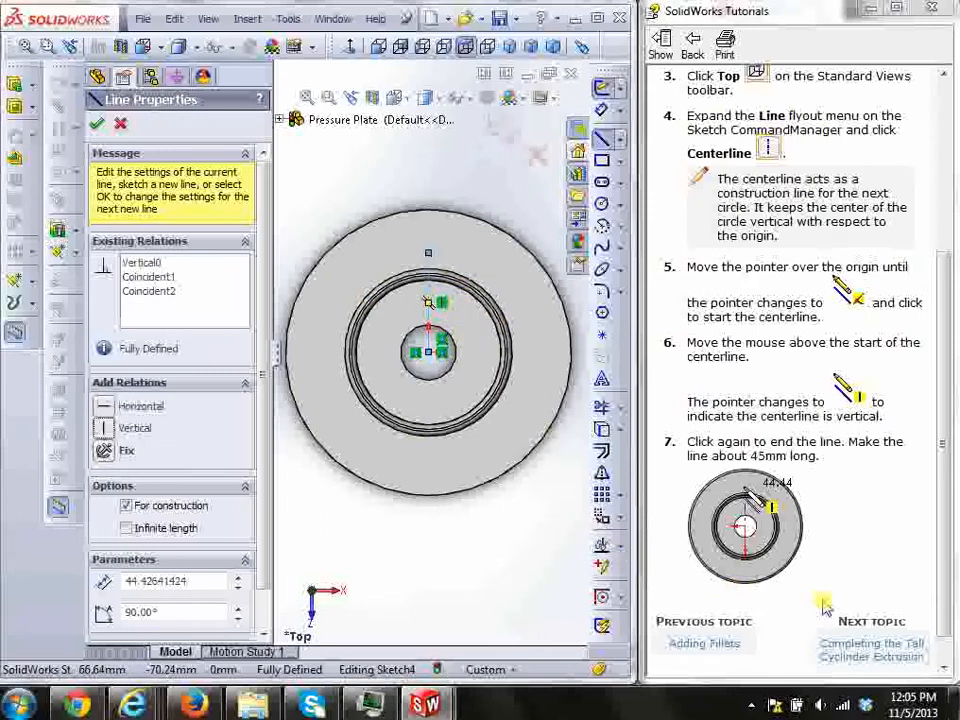
Step: Following the next tutorial topic, sketch a circle of about 11 mm radius centred on the centerline's upper endpoint
click(850, 652)
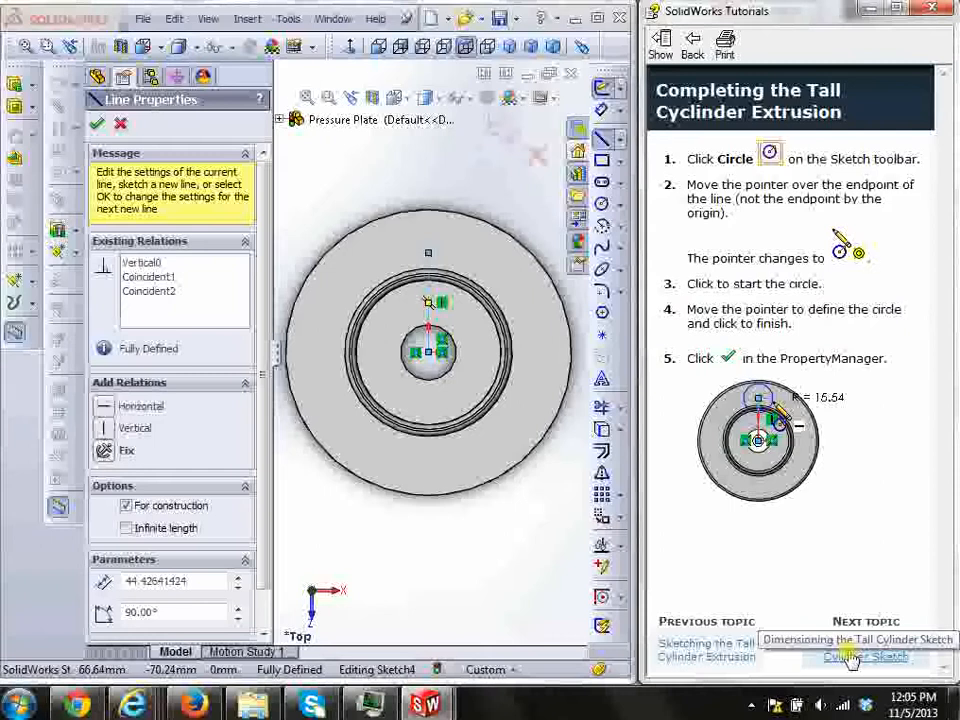
click(602, 203)
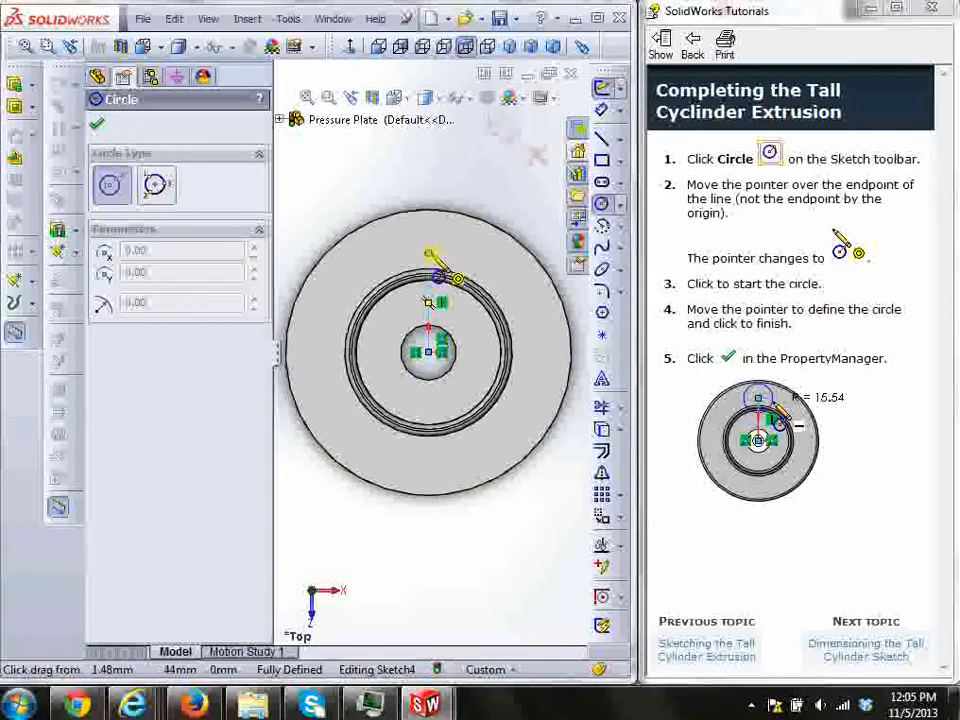
click(428, 253)
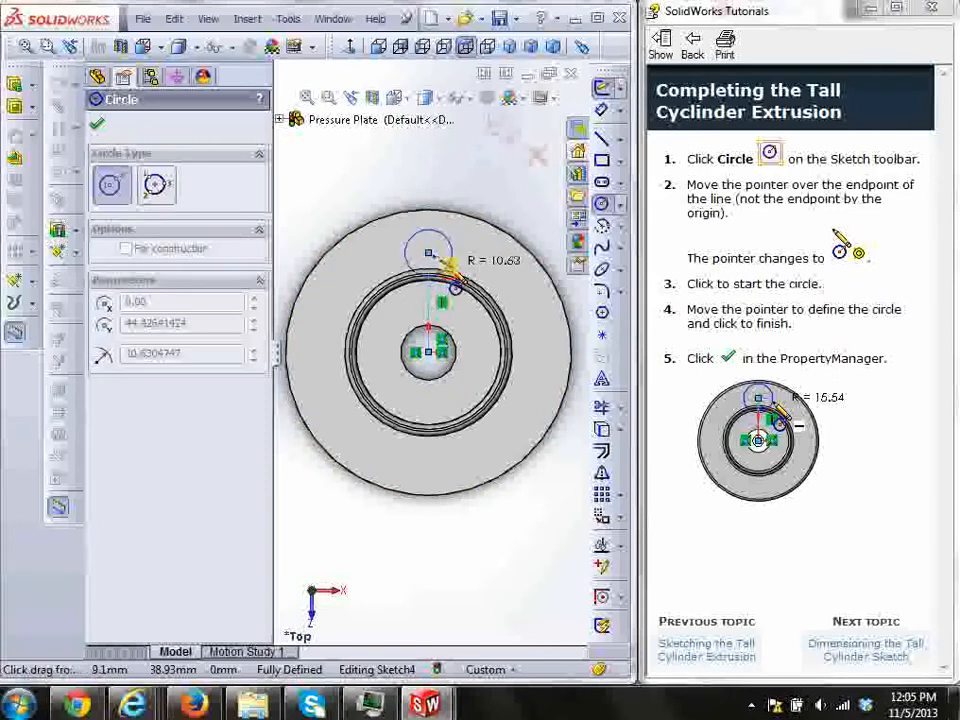
click(450, 268)
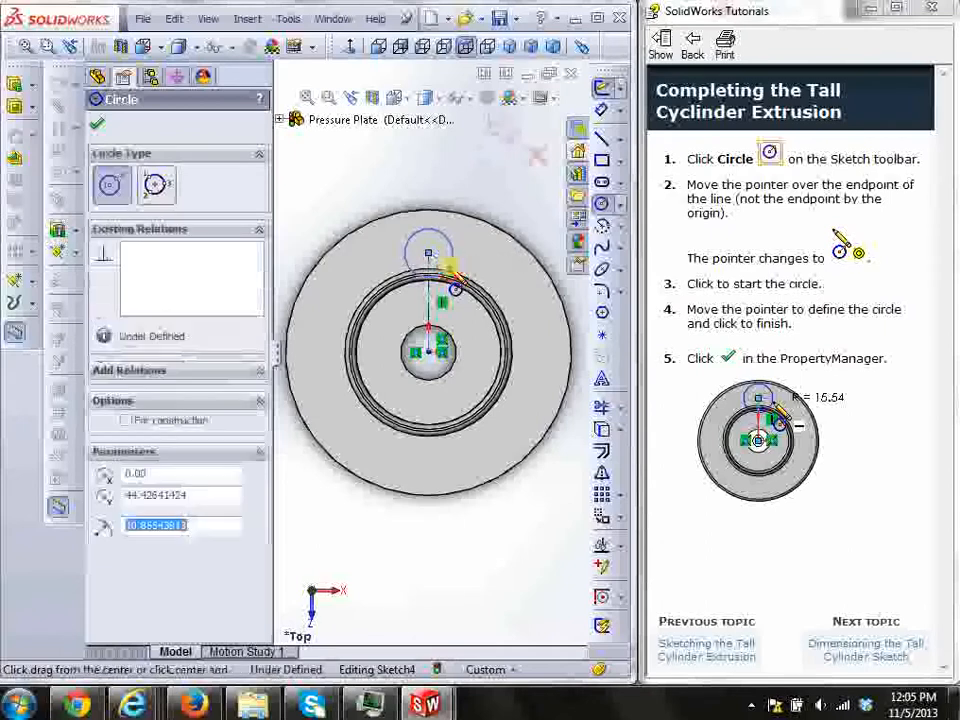
click(93, 122)
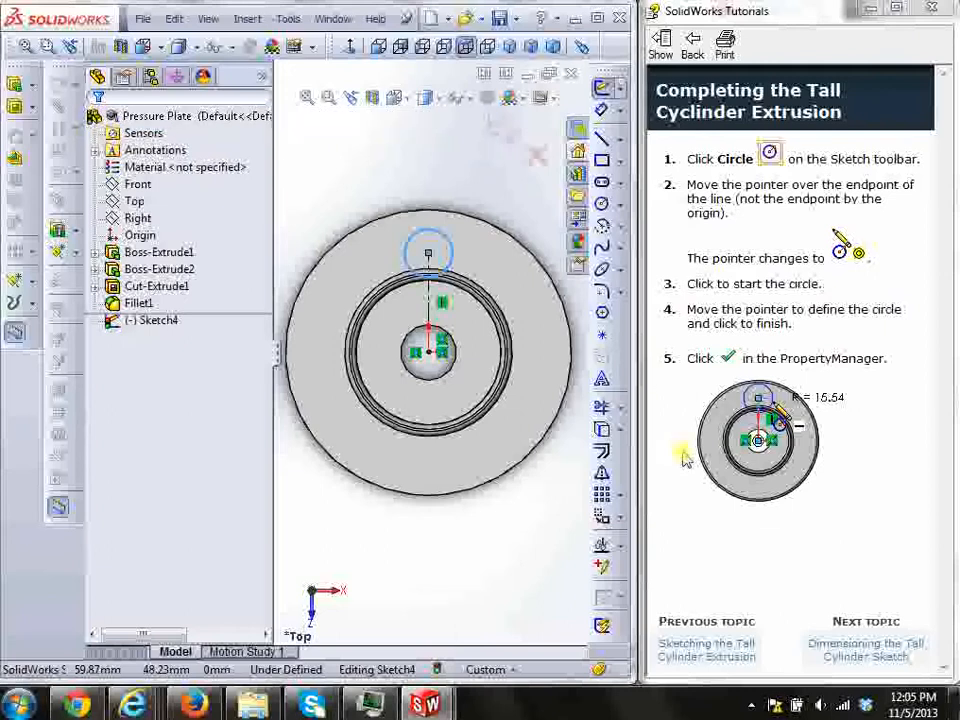
Step: Following the dimensioning topic, add a Smart Dimension to the circle and set its diameter to 27 mm
click(893, 650)
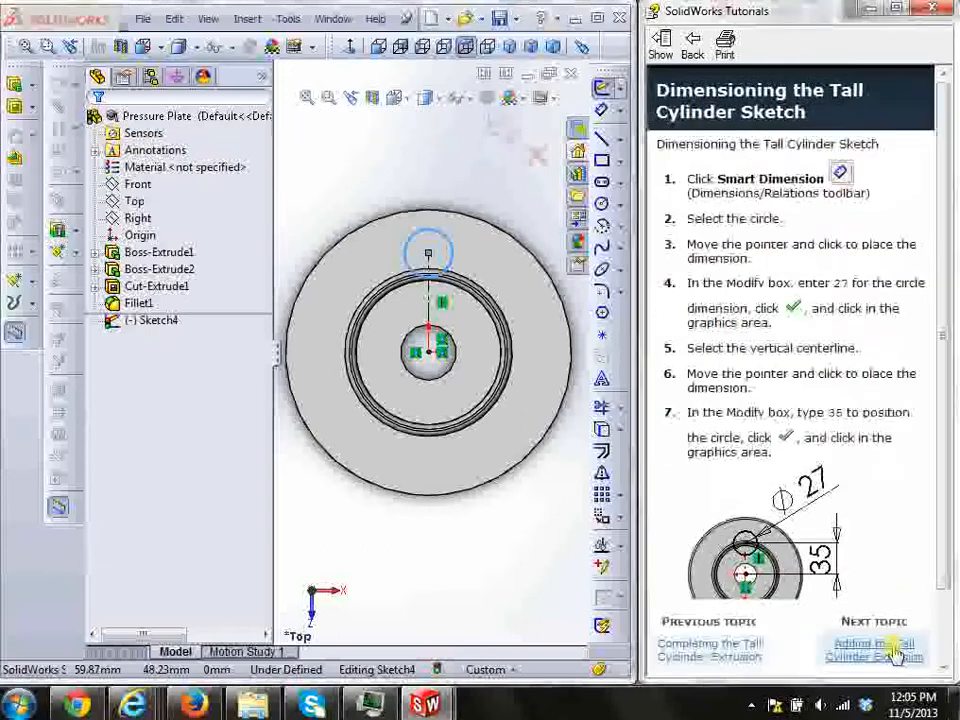
click(602, 110)
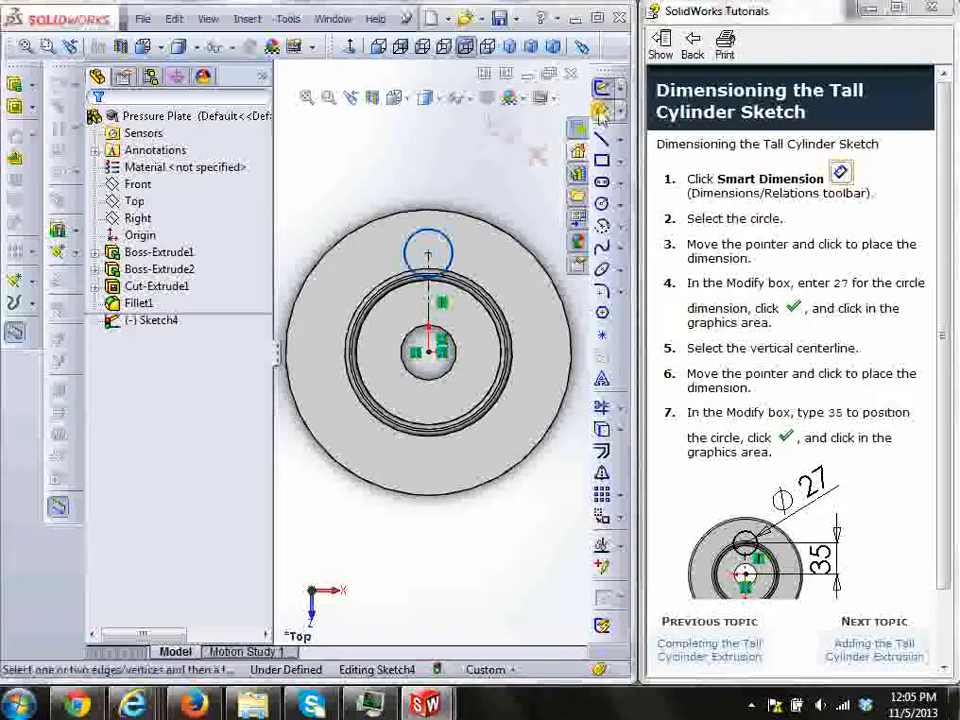
click(450, 242)
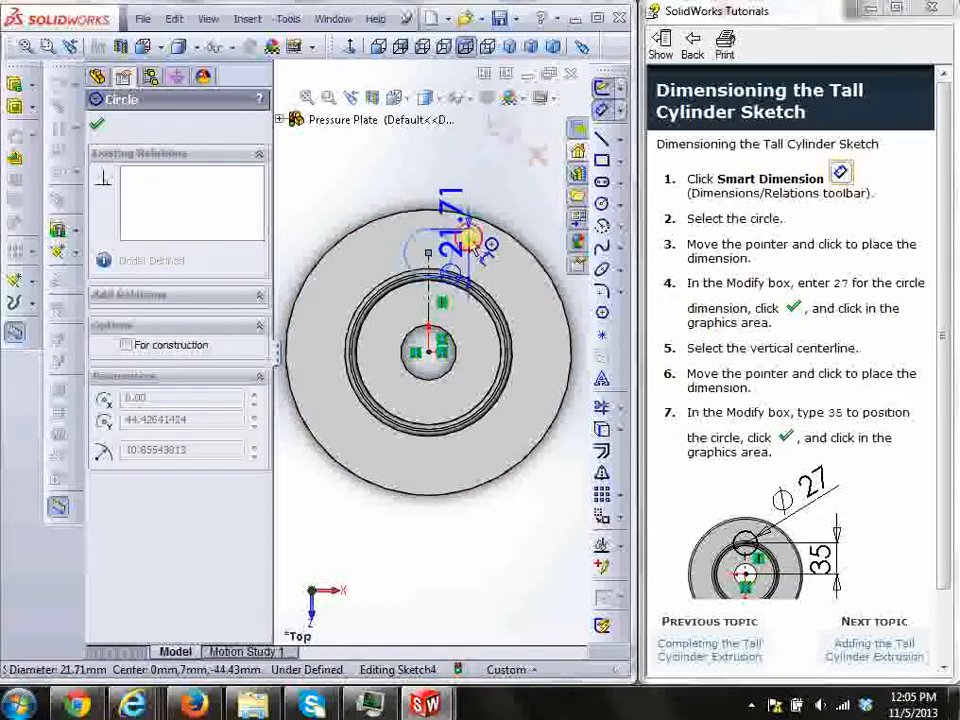
click(472, 242)
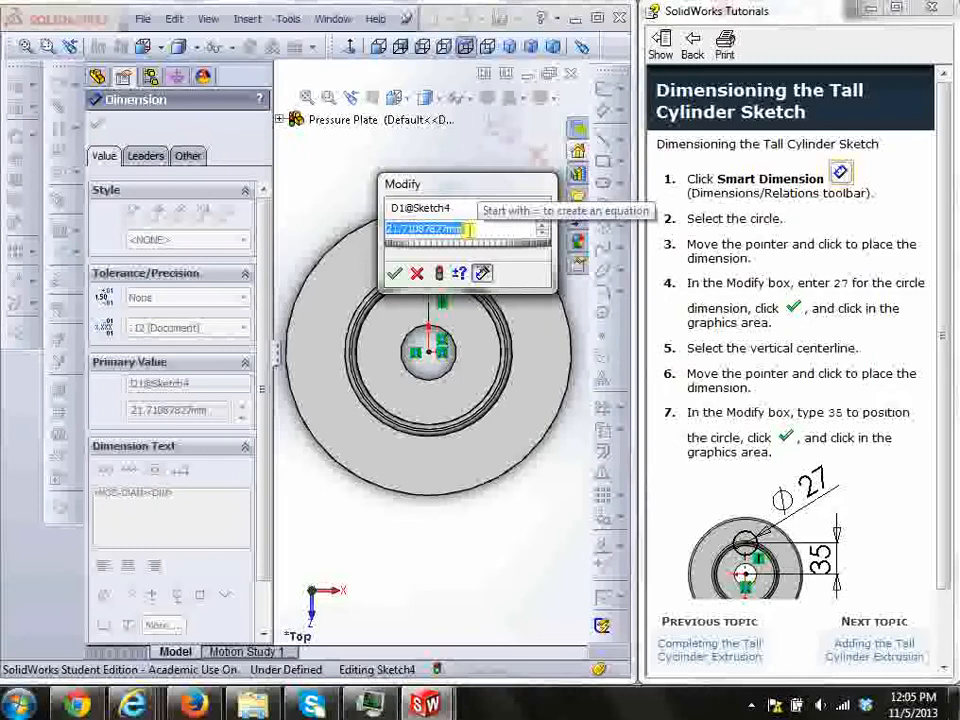
text(27)
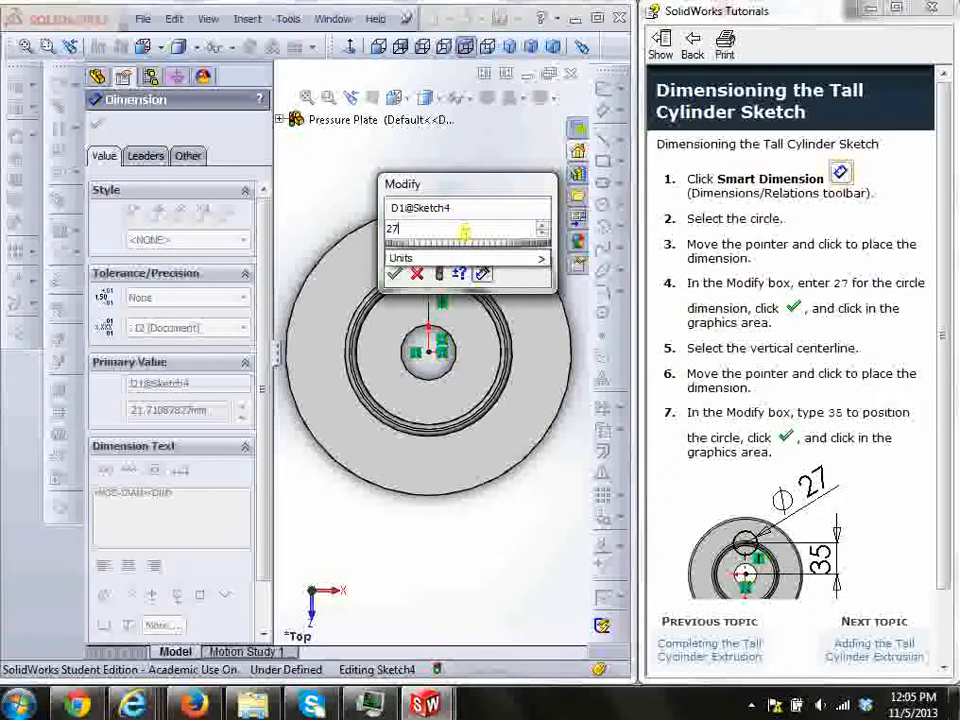
click(465, 258)
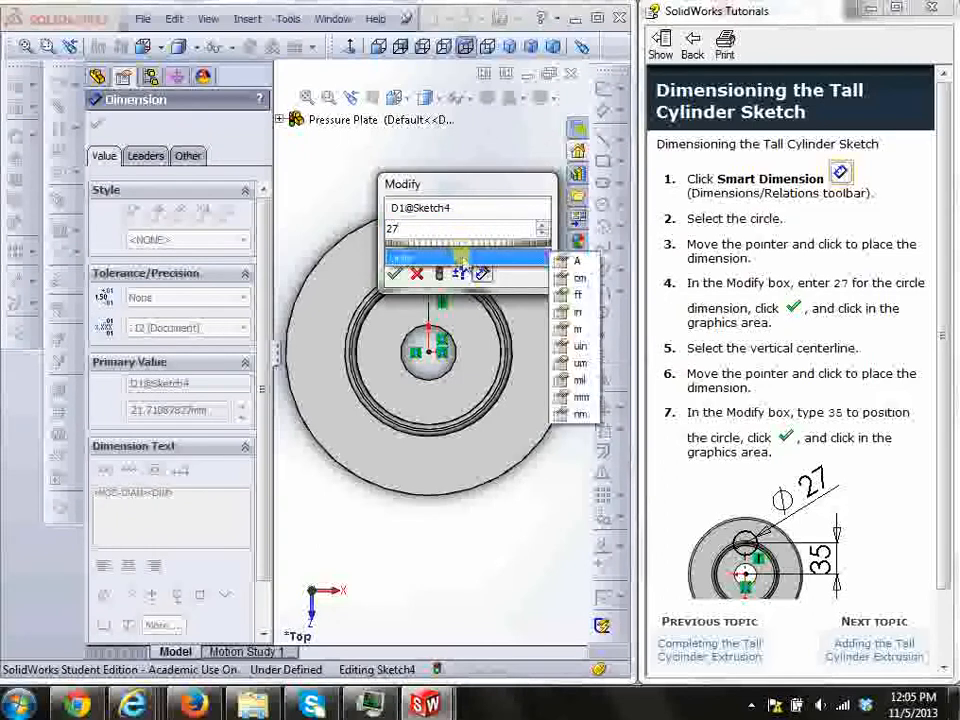
click(588, 398)
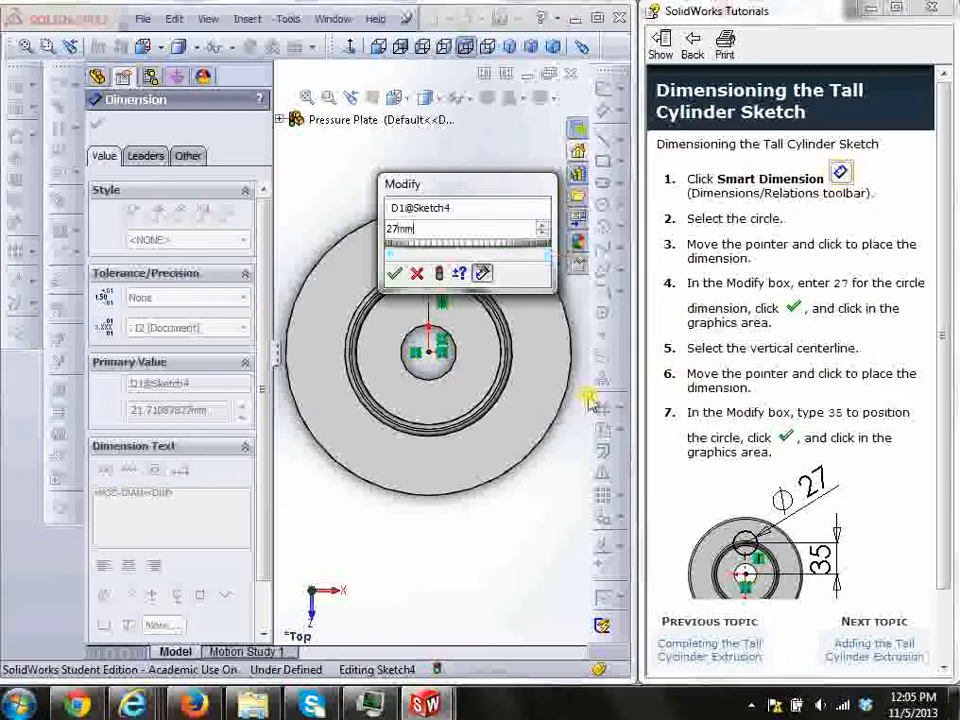
click(396, 275)
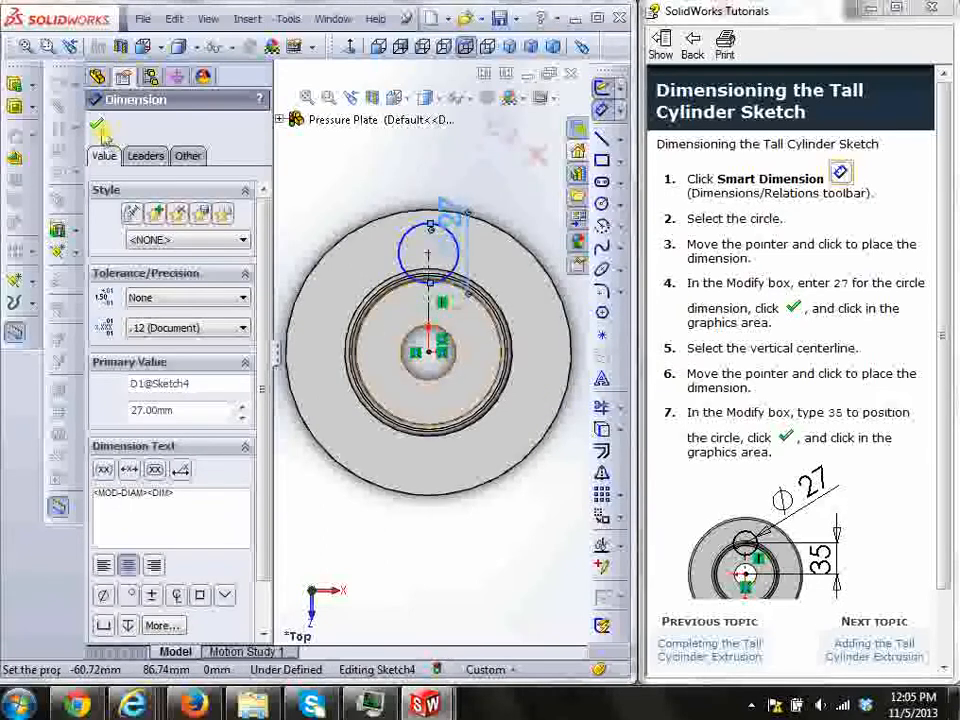
click(99, 128)
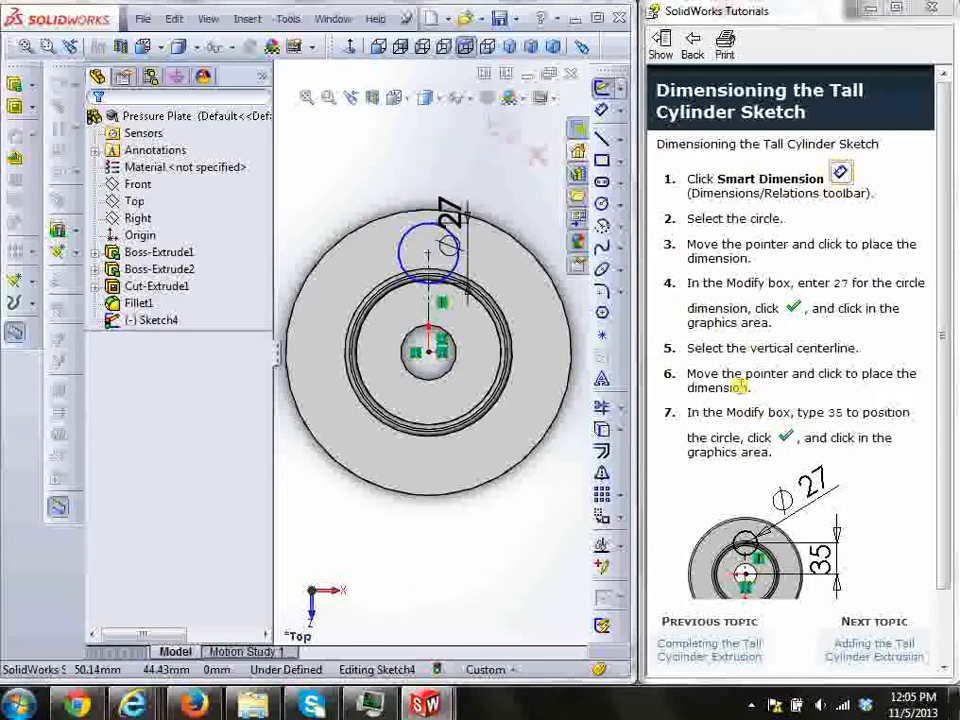
Step: Add a Smart Dimension to the vertical centerline and set its length to 35 mm
click(605, 109)
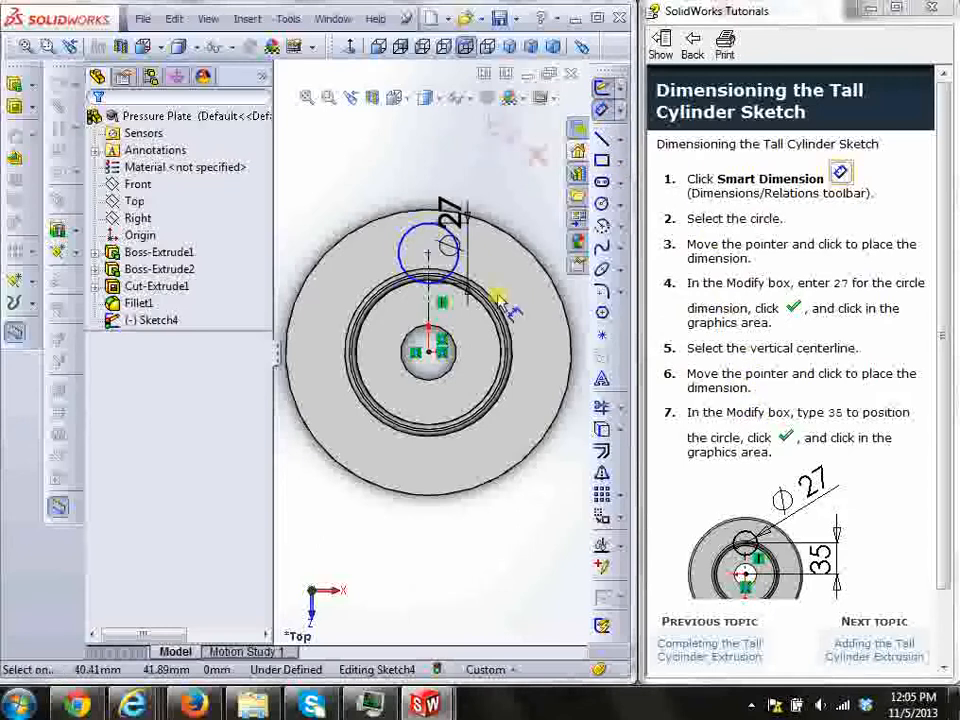
click(430, 312)
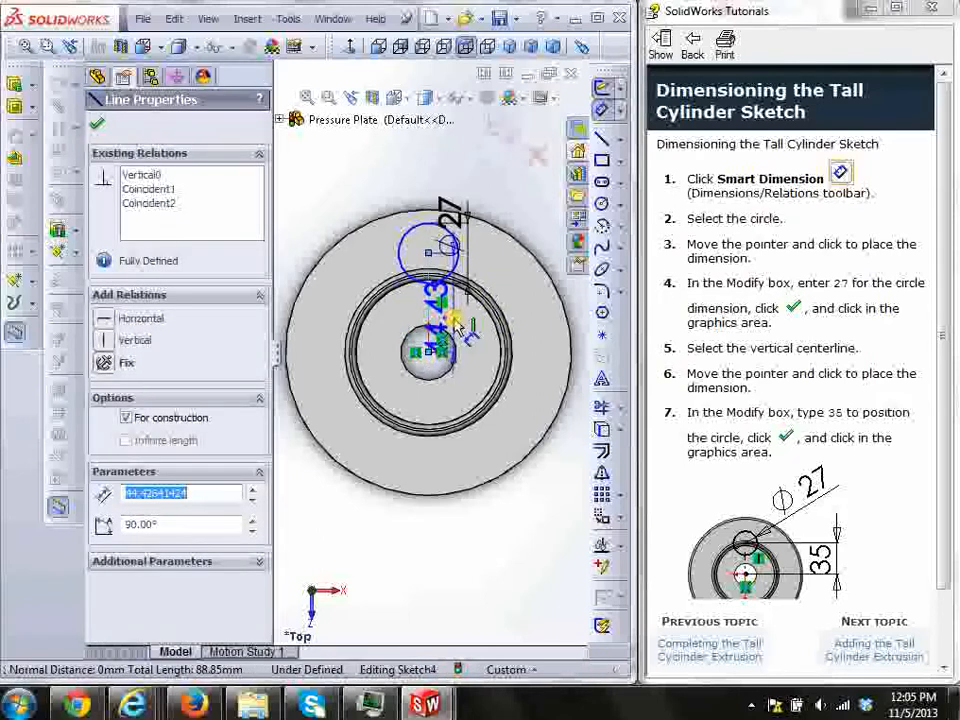
click(456, 323)
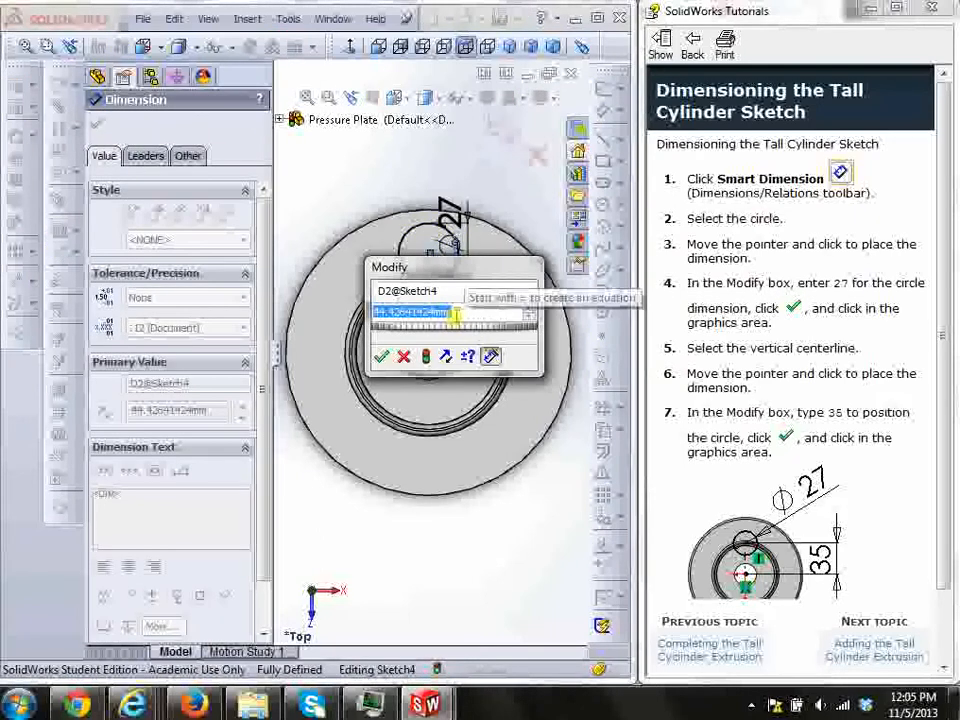
text(35)
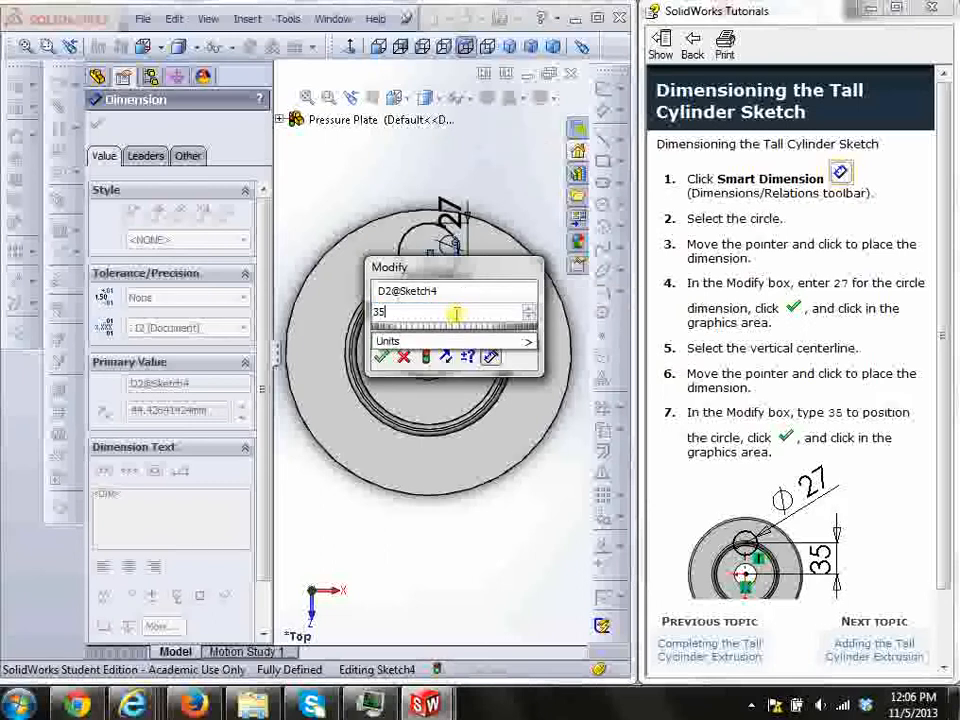
key(Return)
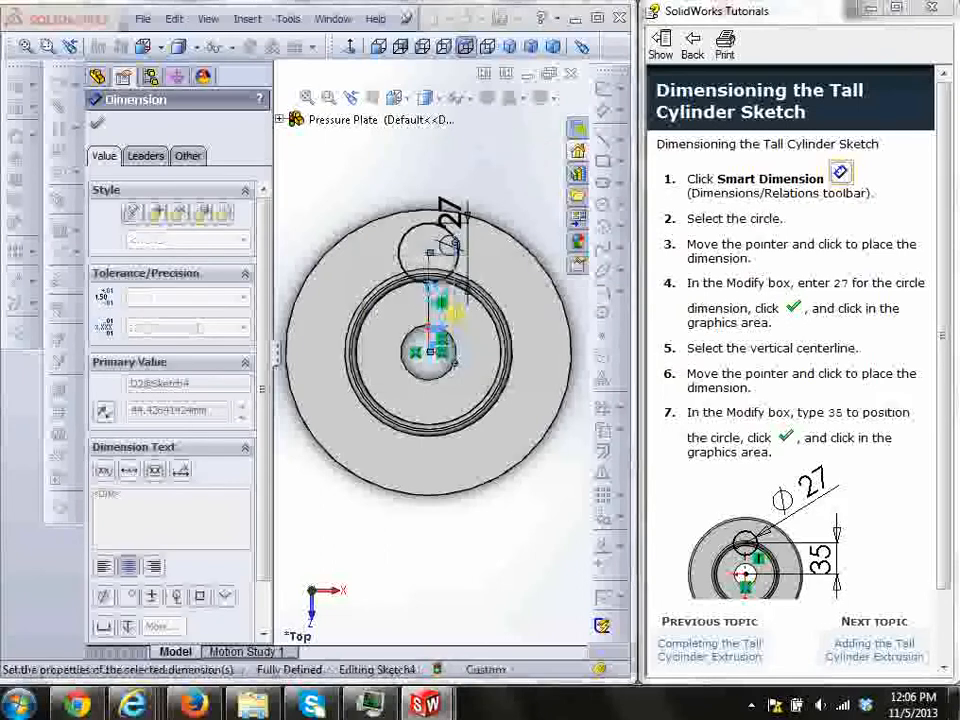
click(98, 122)
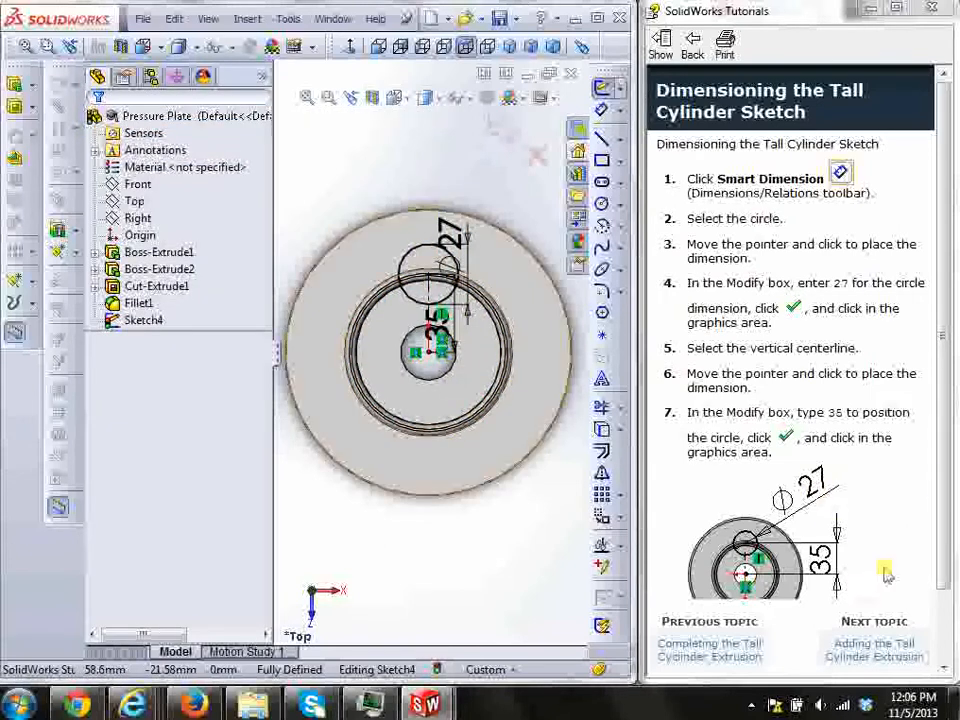
Step: Following the next tutorial topic, exit the sketch and extrude the circle as a blind boss 35 mm deep
scroll(948, 437, down, 2)
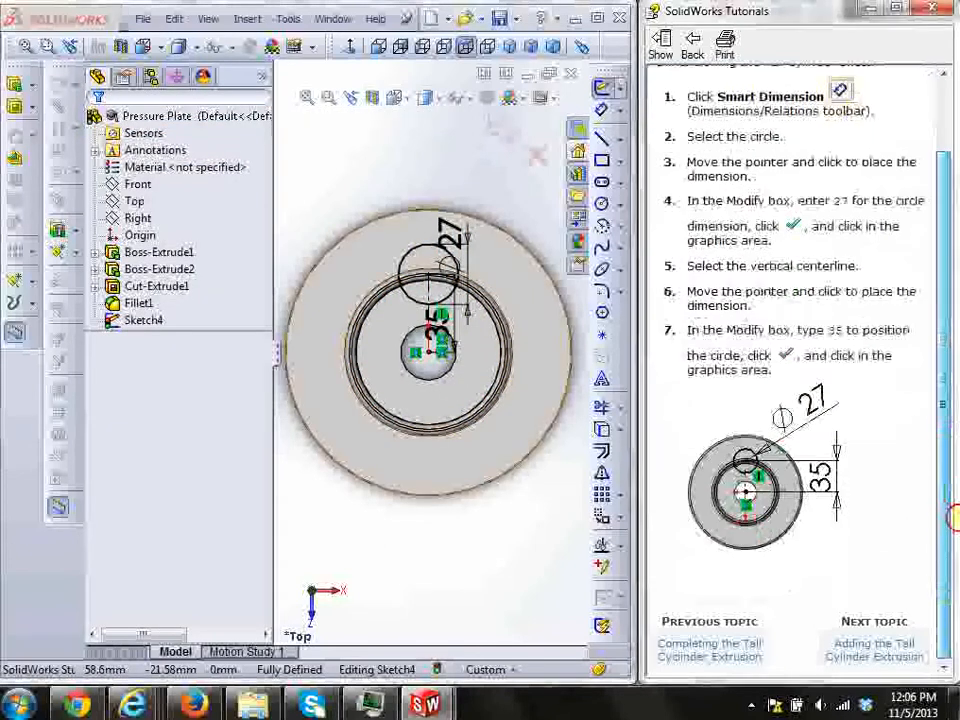
click(866, 650)
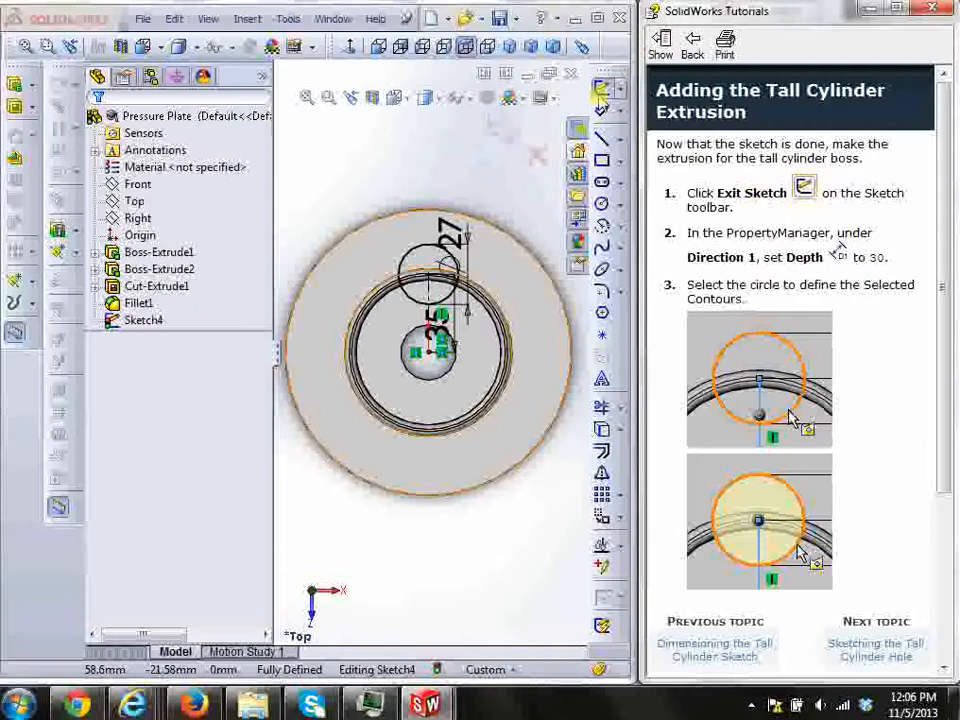
click(601, 89)
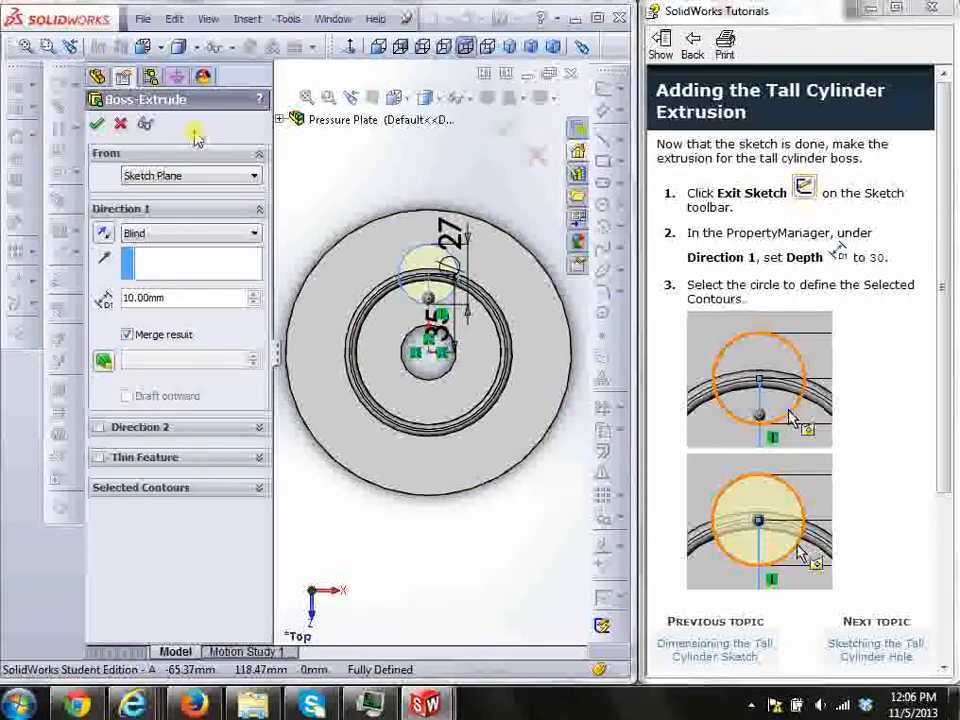
click(330, 270)
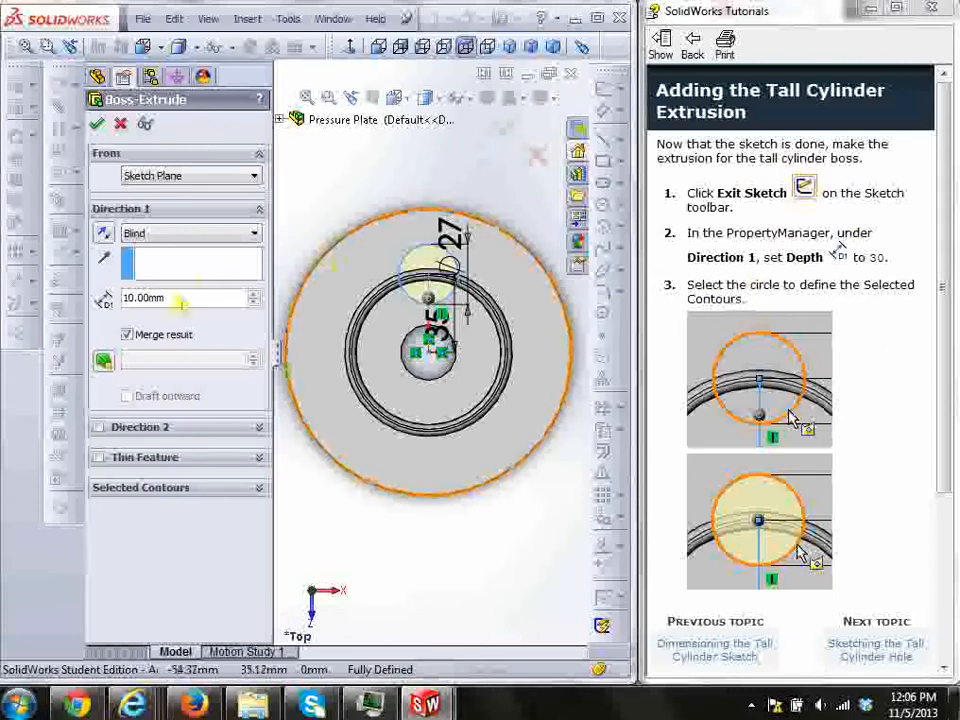
click(135, 298)
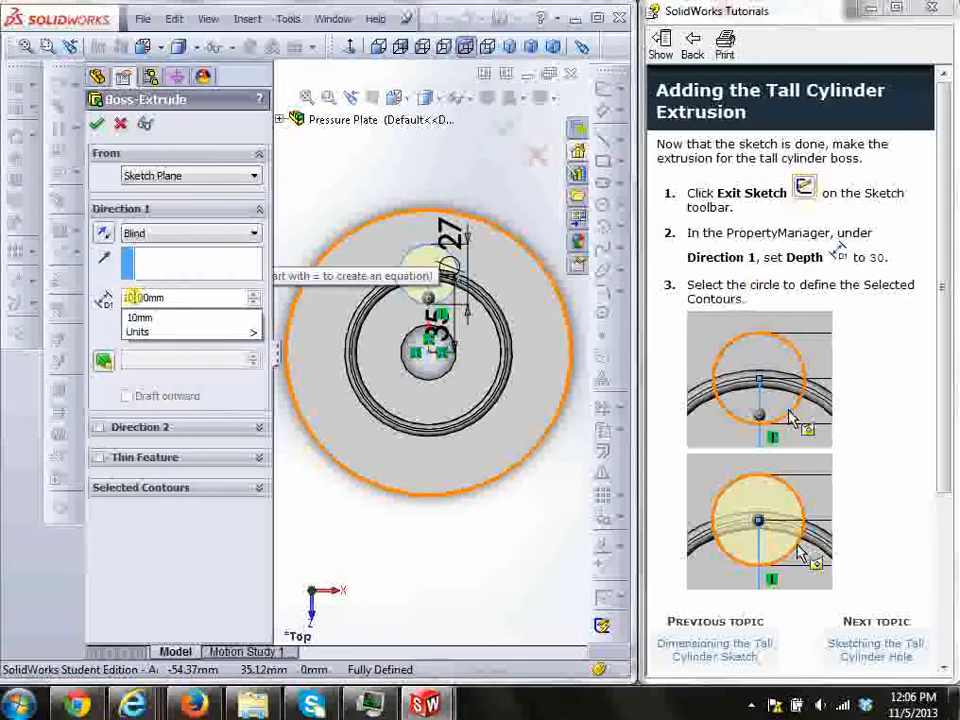
scroll(135, 297, up, 5)
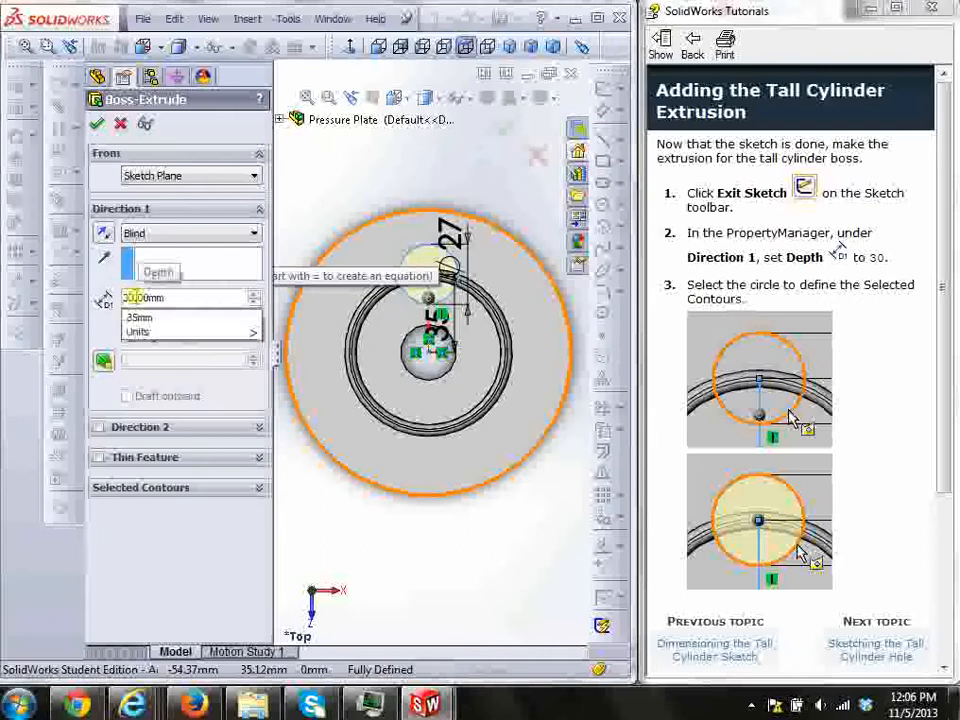
click(140, 317)
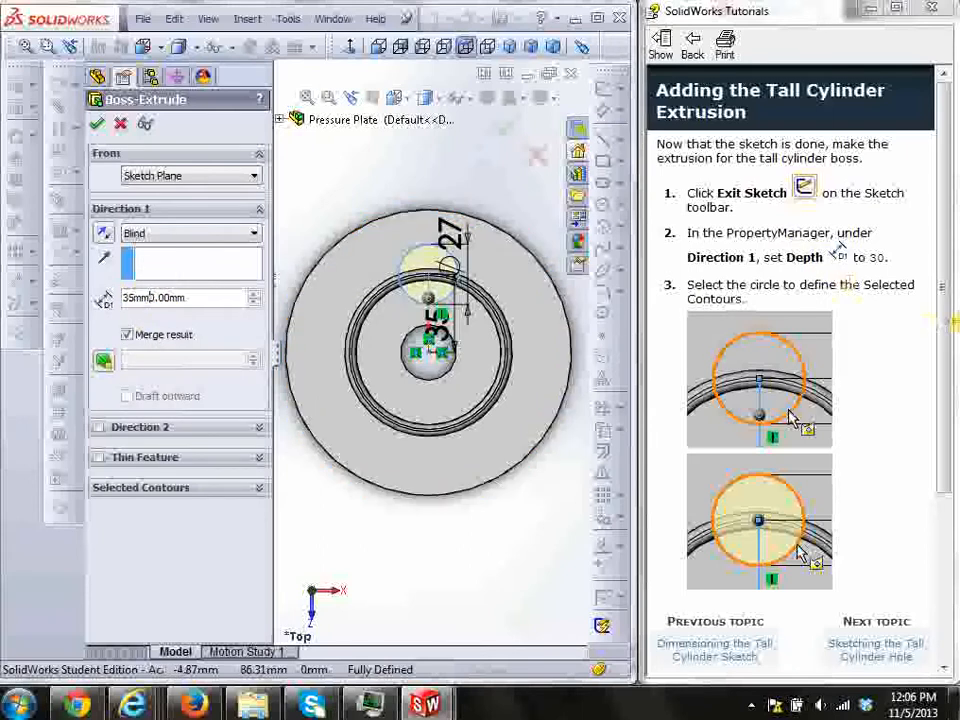
drag(950, 323, 955, 468)
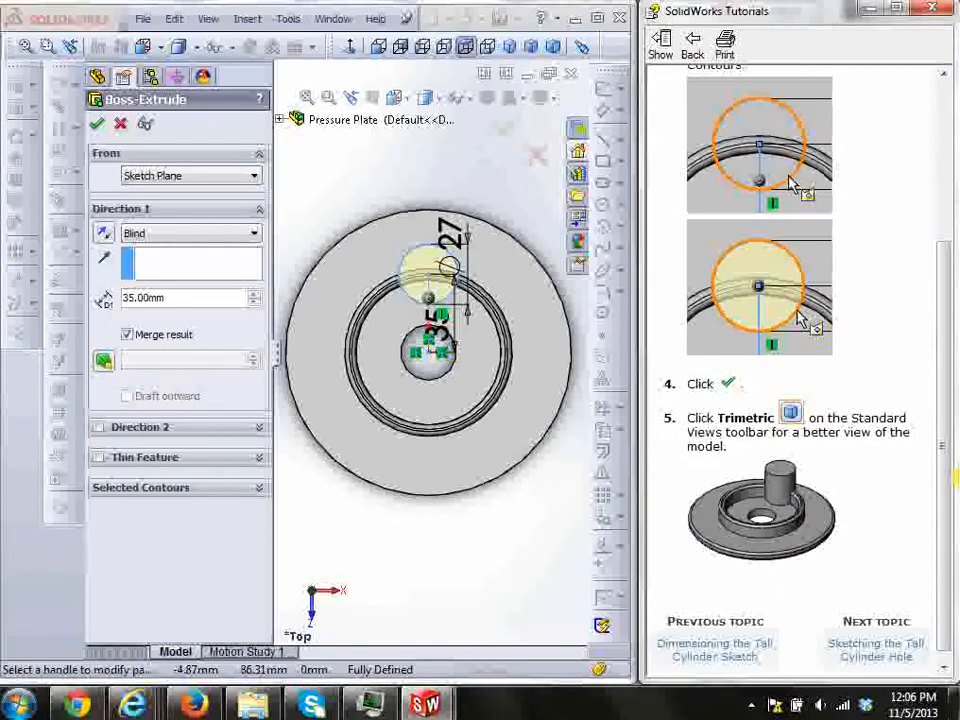
click(95, 125)
click(95, 125)
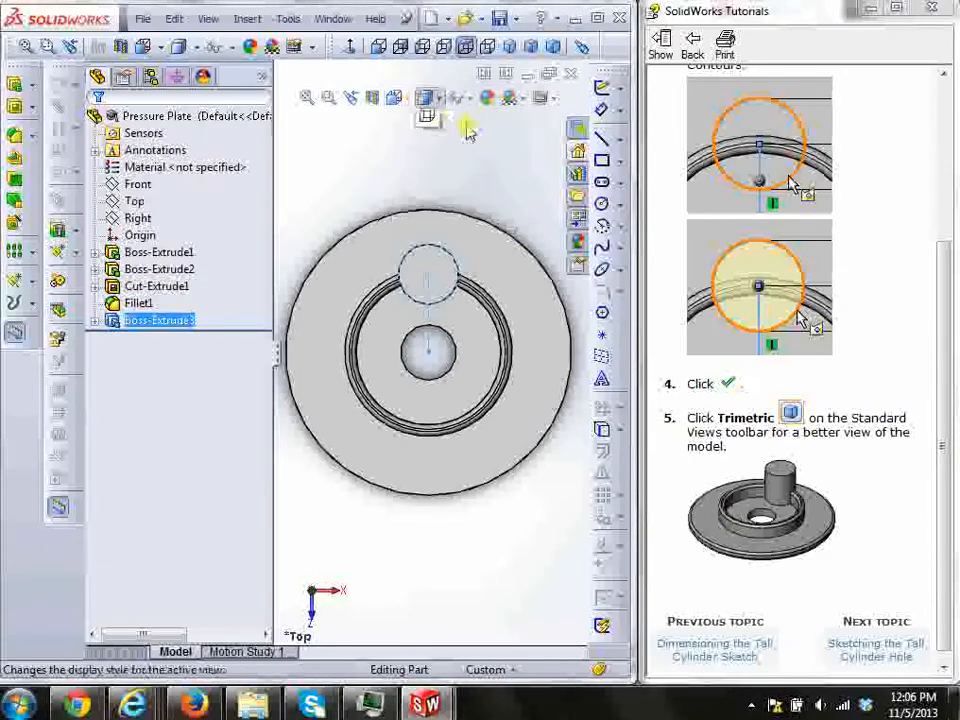
Step: Show the part in the Trimetric view
mouse_move(428, 100)
mouse_move(396, 100)
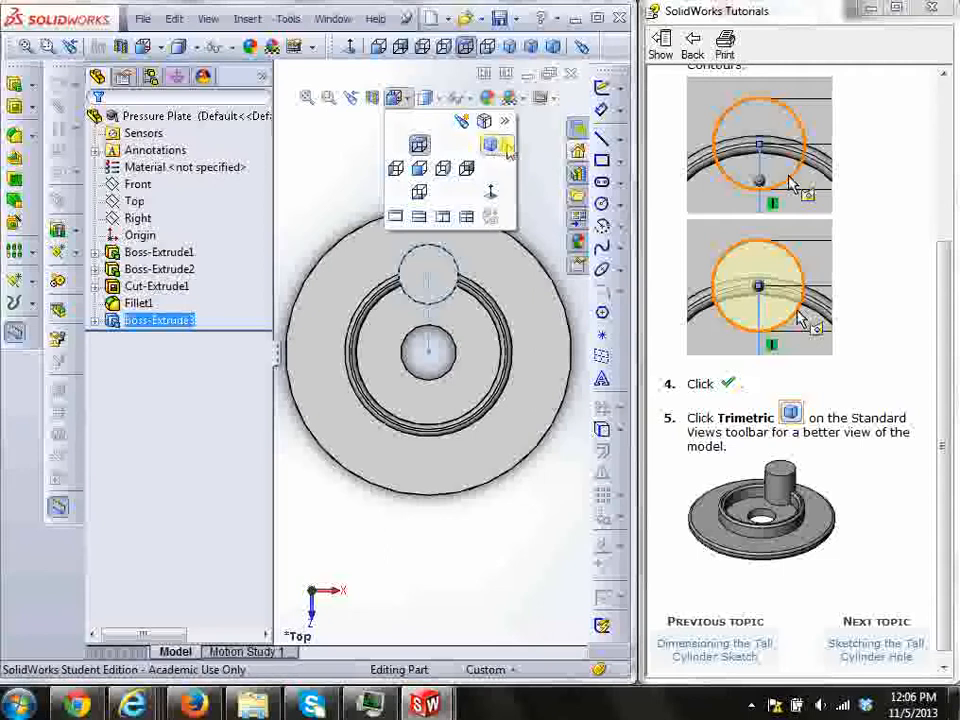
mouse_move(508, 146)
click(534, 204)
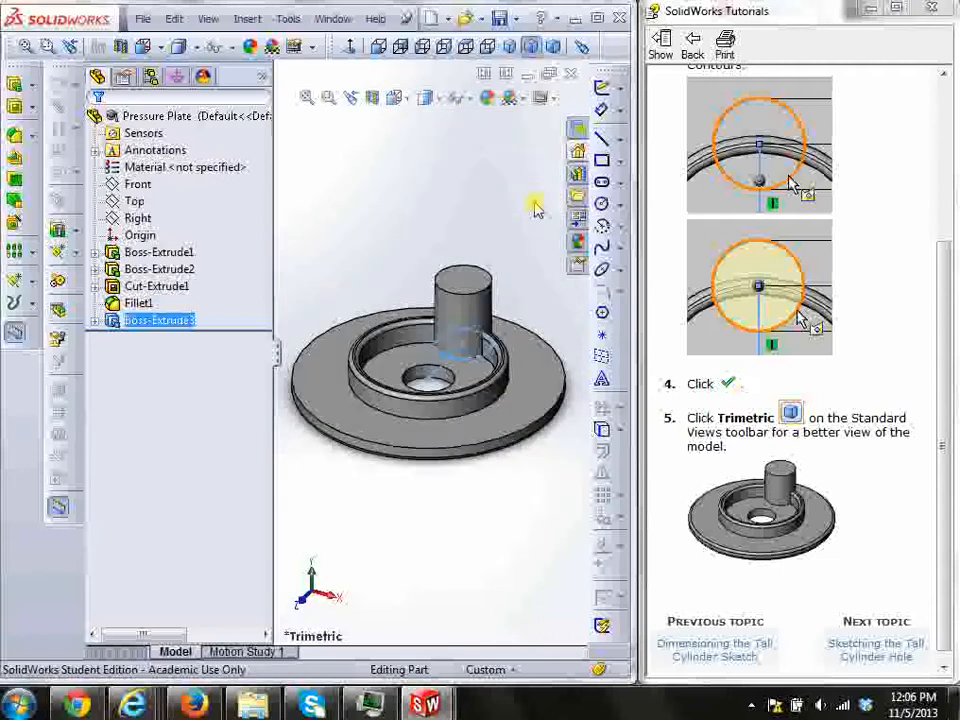
Step: Bring up the tutorial topic on the tall cylinder hole and start an Extruded Cut sketch on the tall cylinder's top face
click(884, 650)
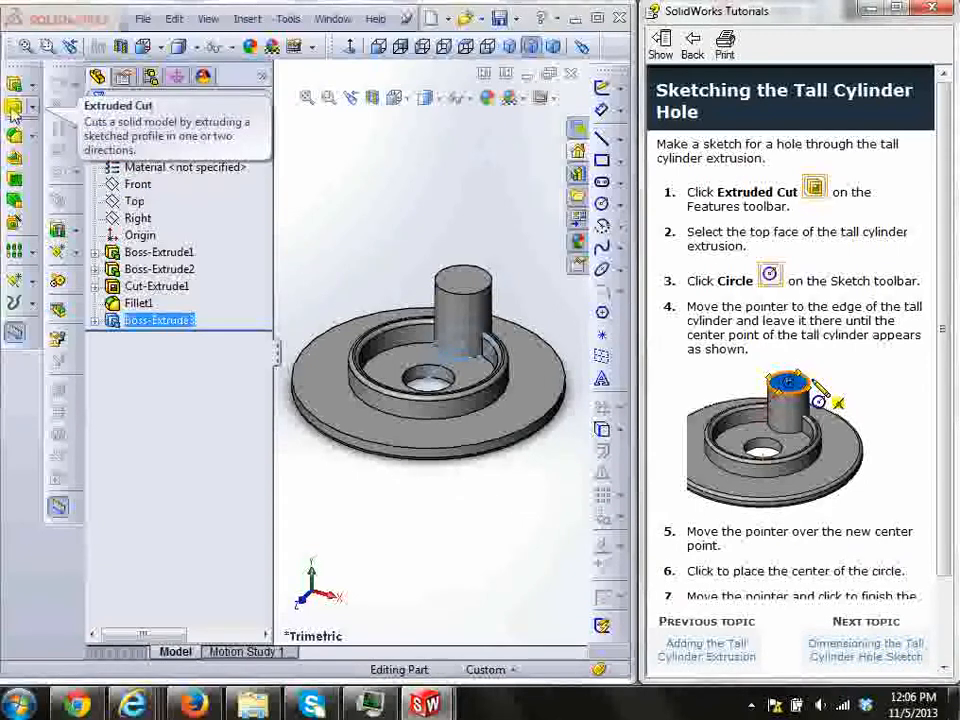
click(14, 110)
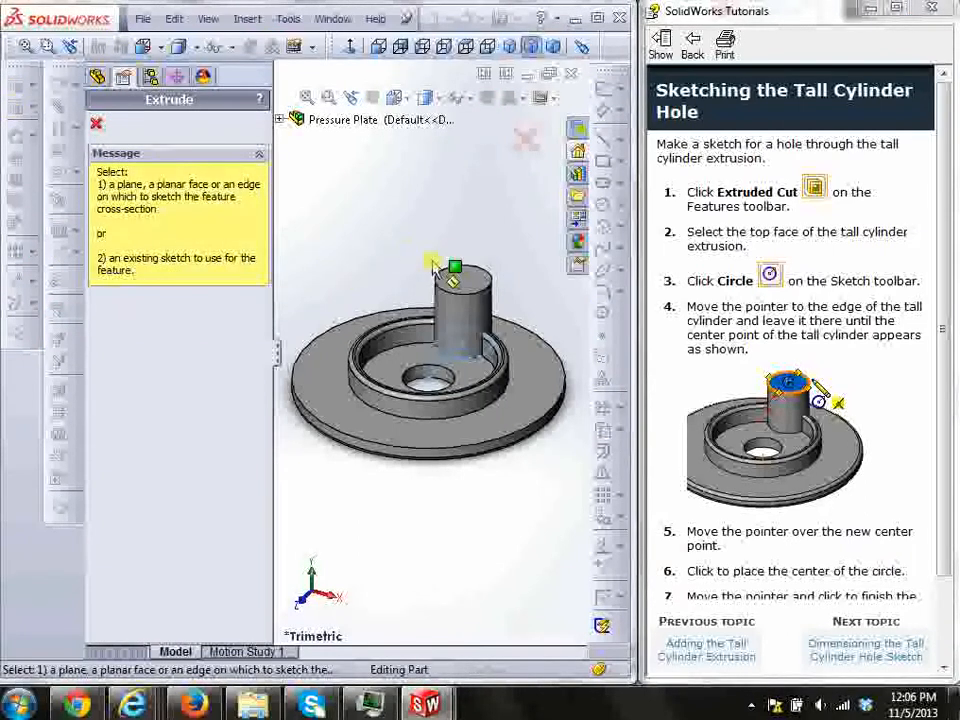
click(466, 289)
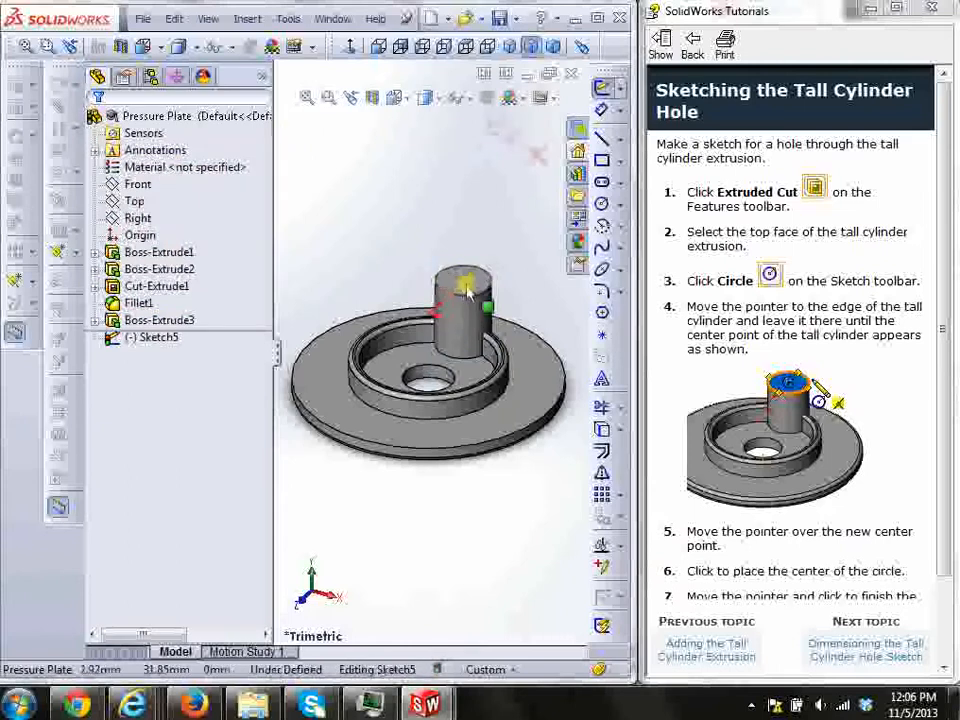
click(602, 206)
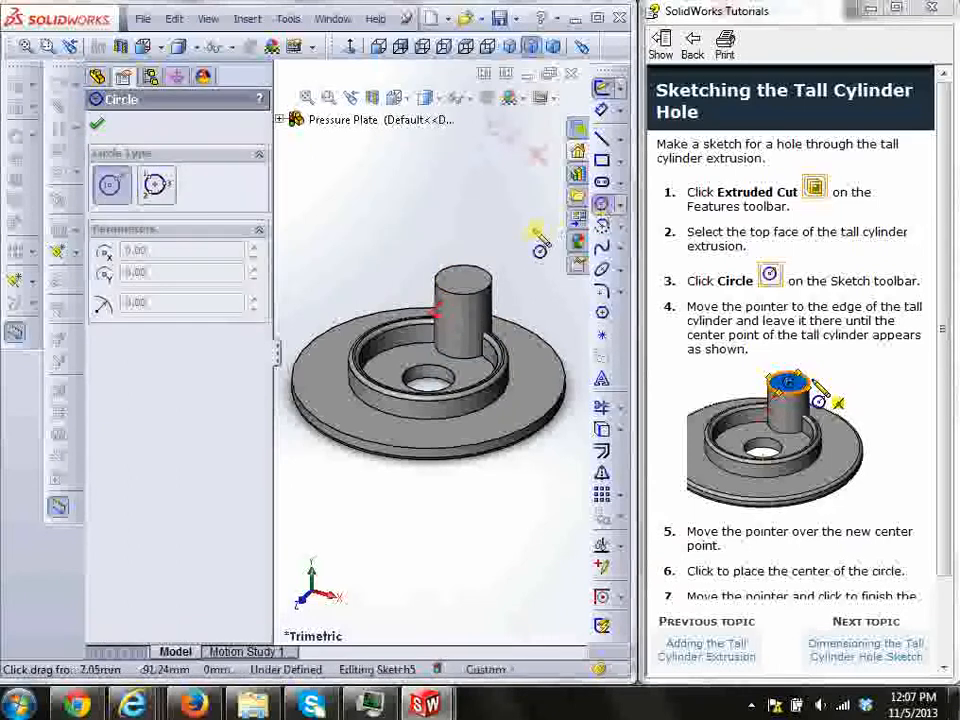
mouse_move(486, 298)
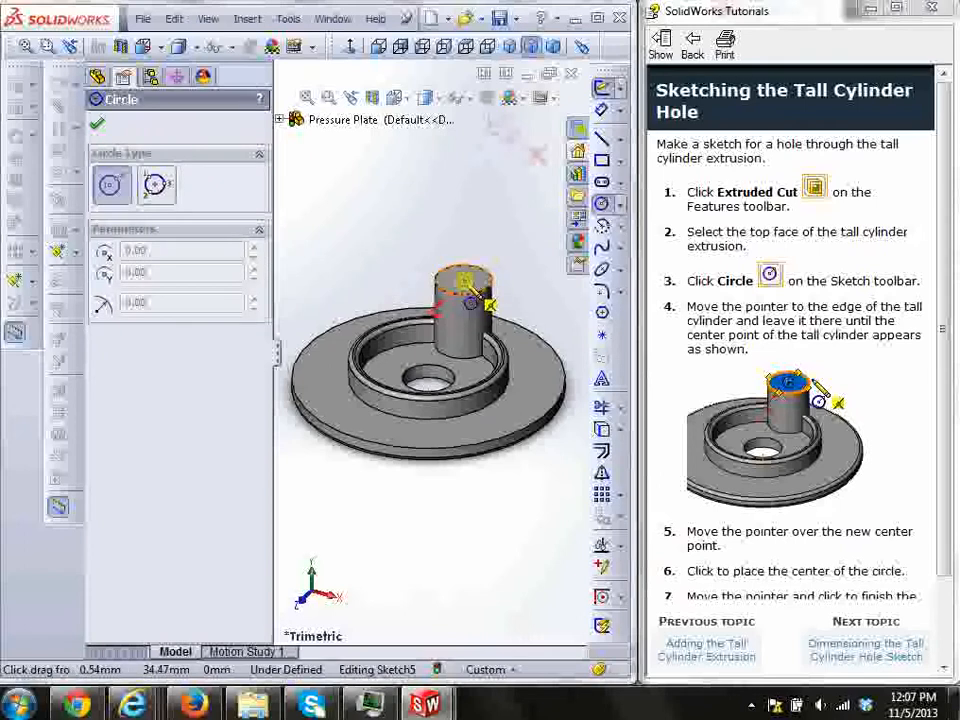
click(463, 281)
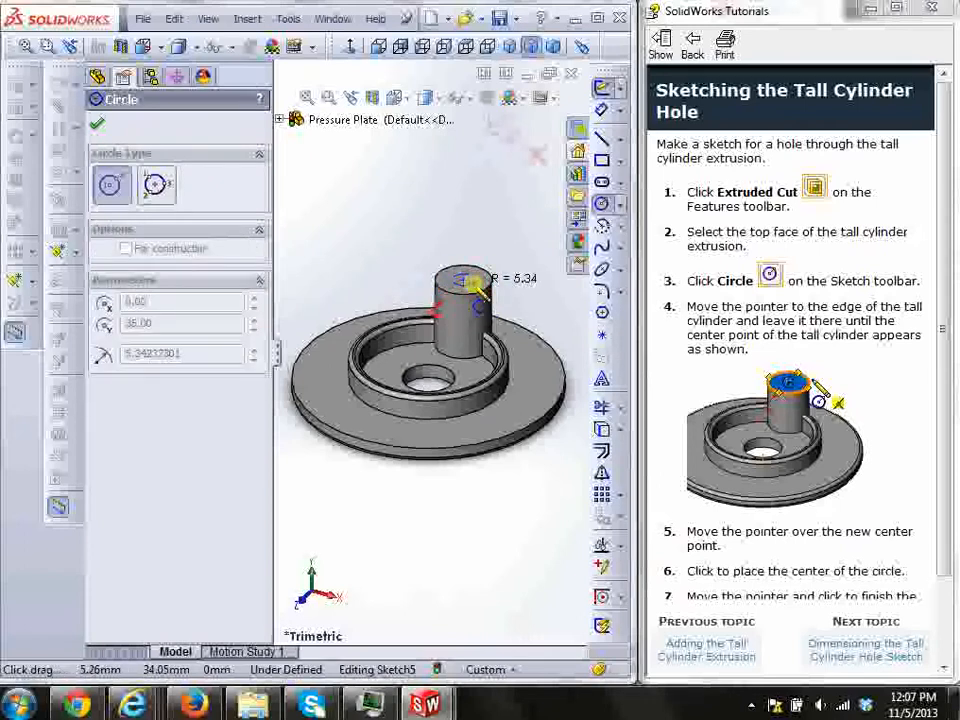
click(97, 124)
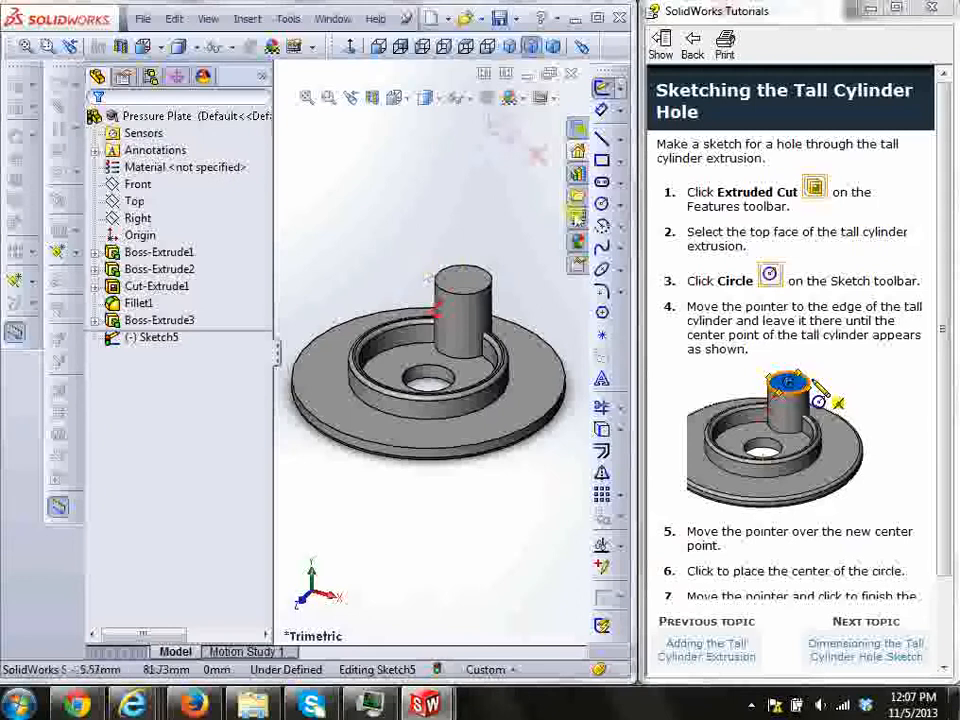
Step: Sketch a circle of about 7.2 mm radius on the tall cylinder's top face, centred on the cylinder
click(601, 204)
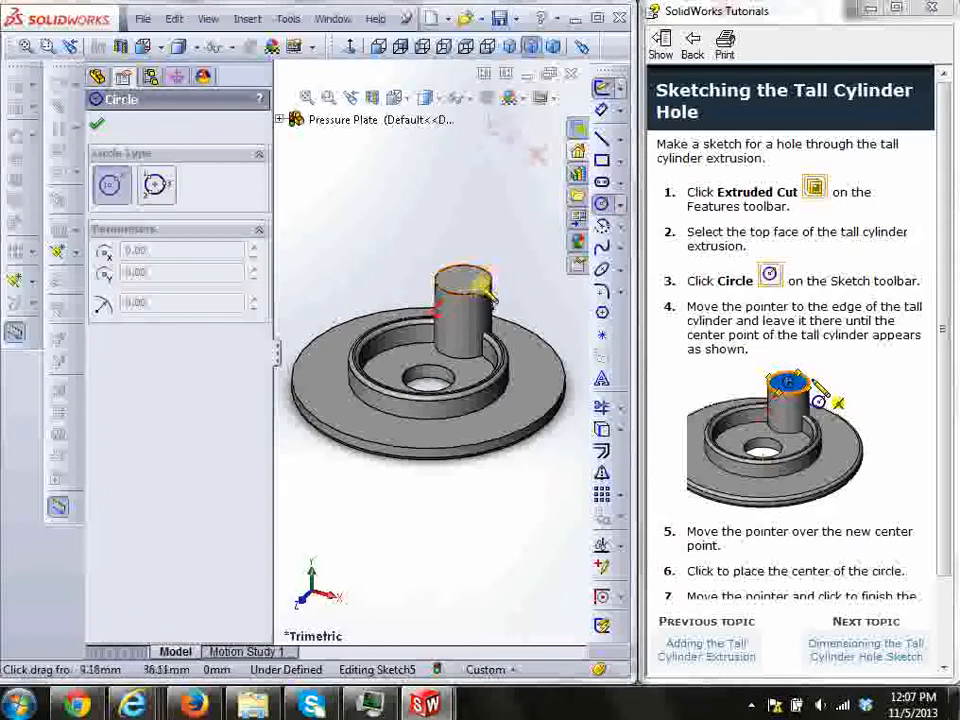
click(468, 300)
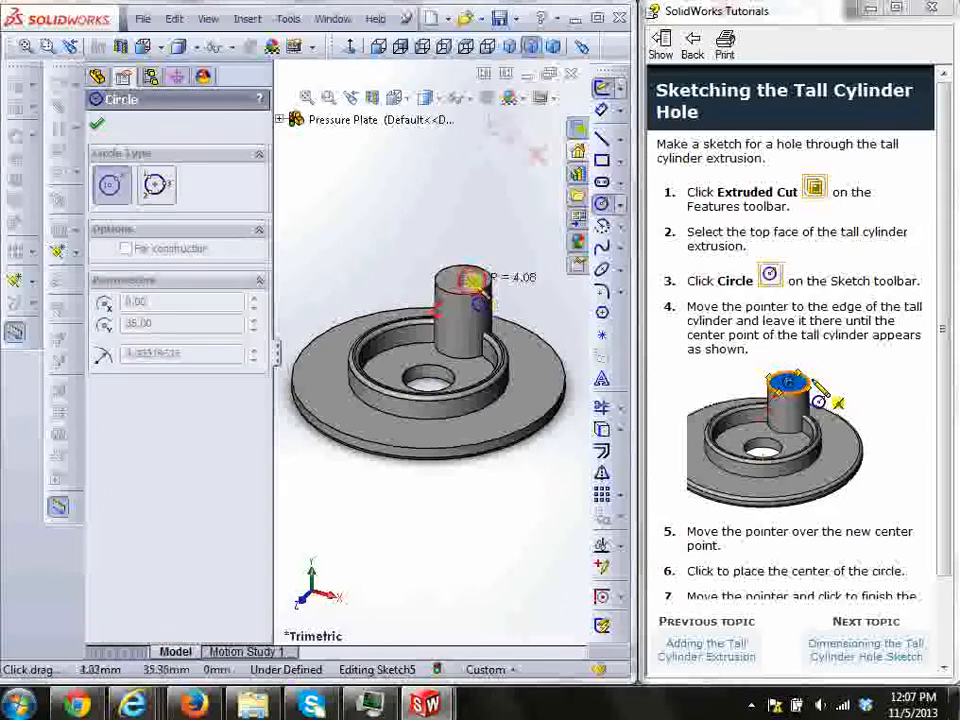
click(480, 287)
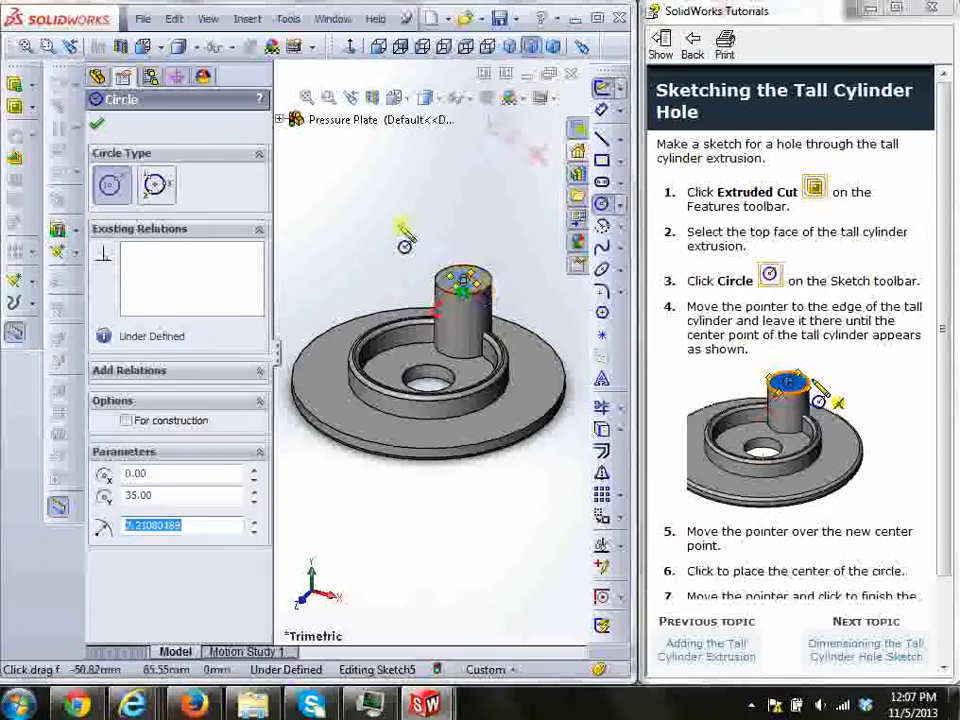
click(100, 125)
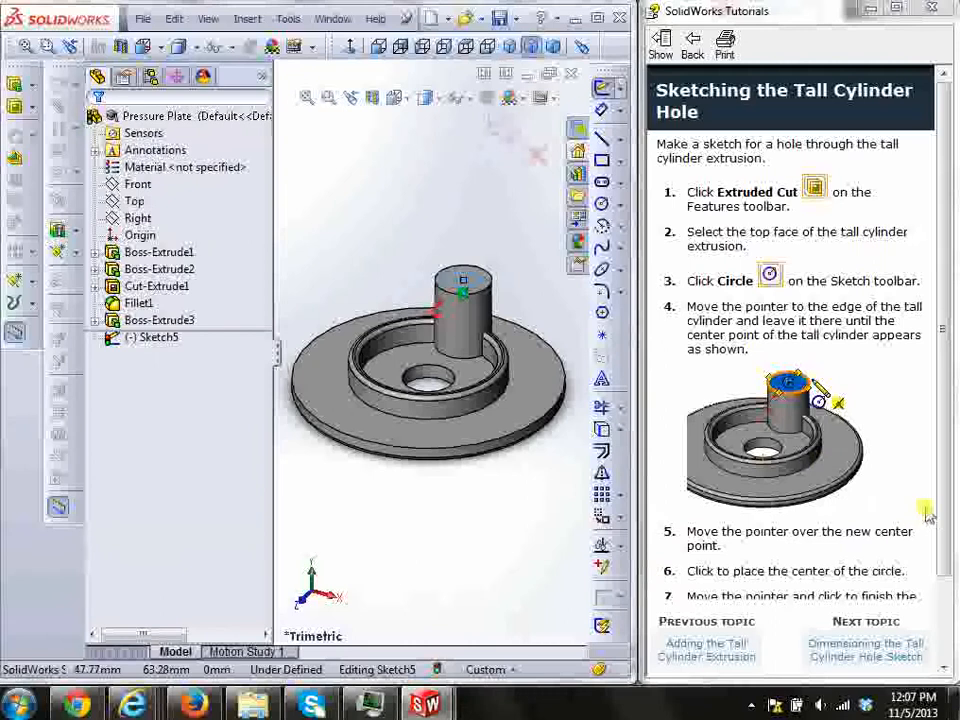
Step: Following the next tutorial topic, dimension the circle on the tall cylinder's top face to a diameter of 15 mm
scroll(948, 525, down, 2)
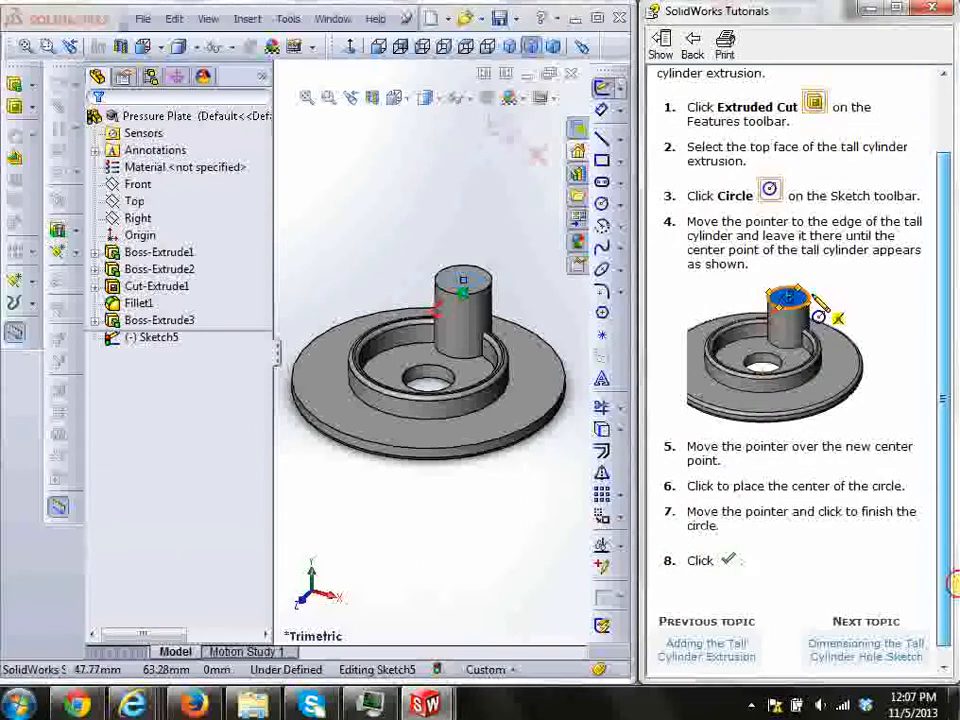
click(880, 651)
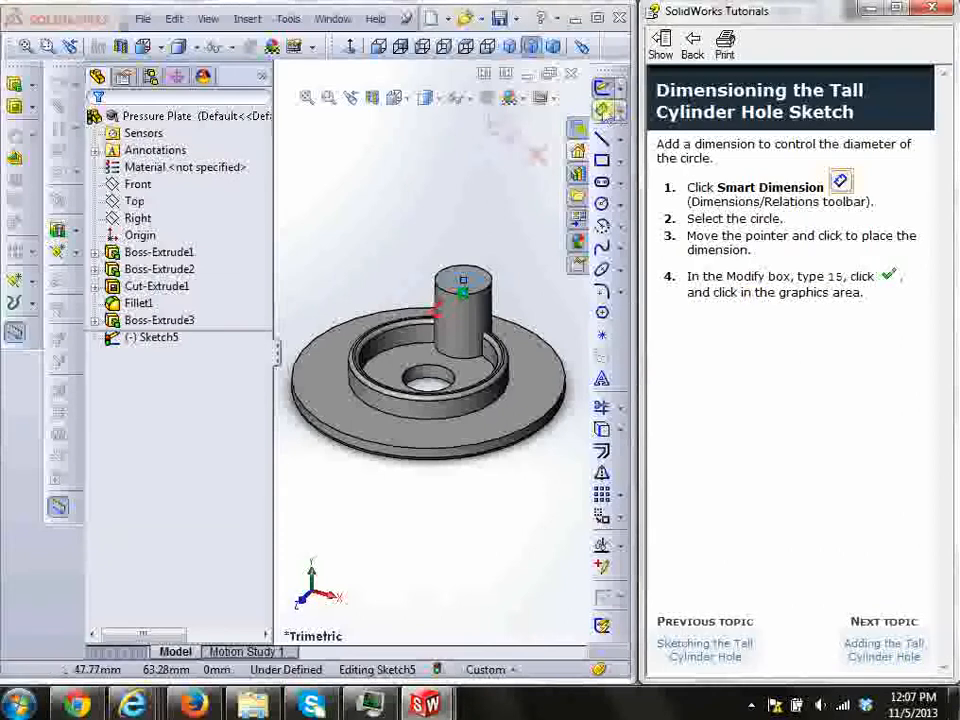
click(602, 111)
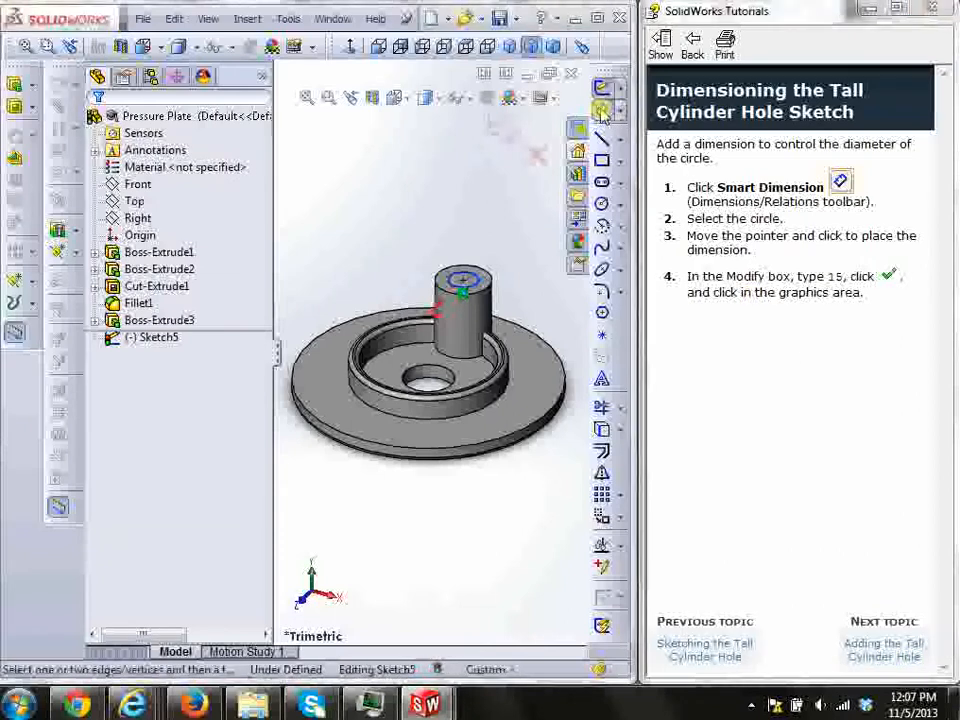
click(479, 285)
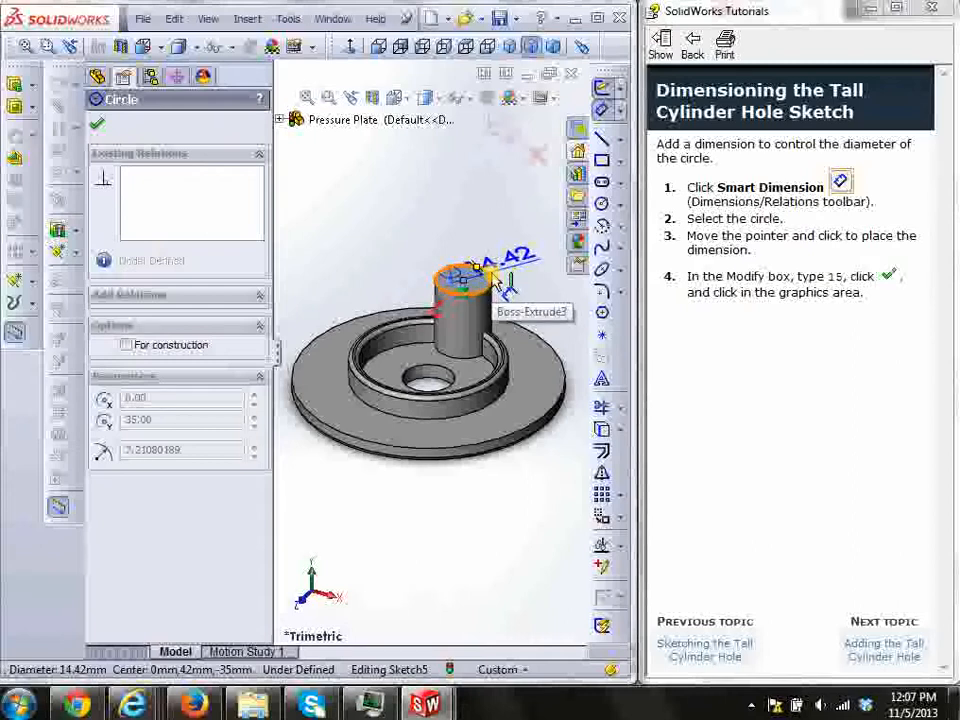
click(497, 281)
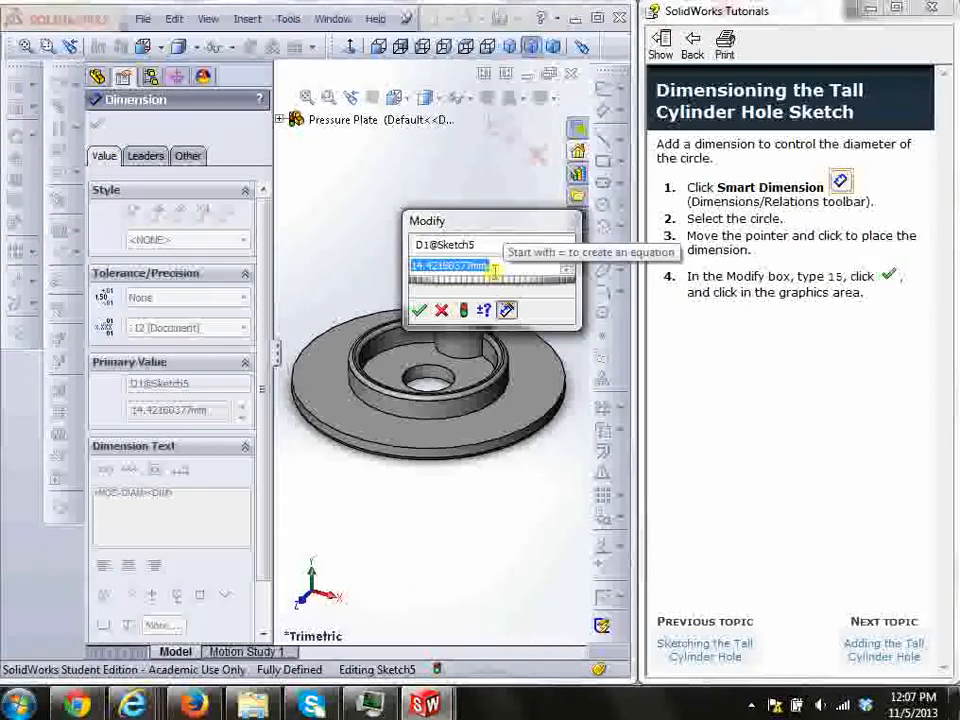
text(15)
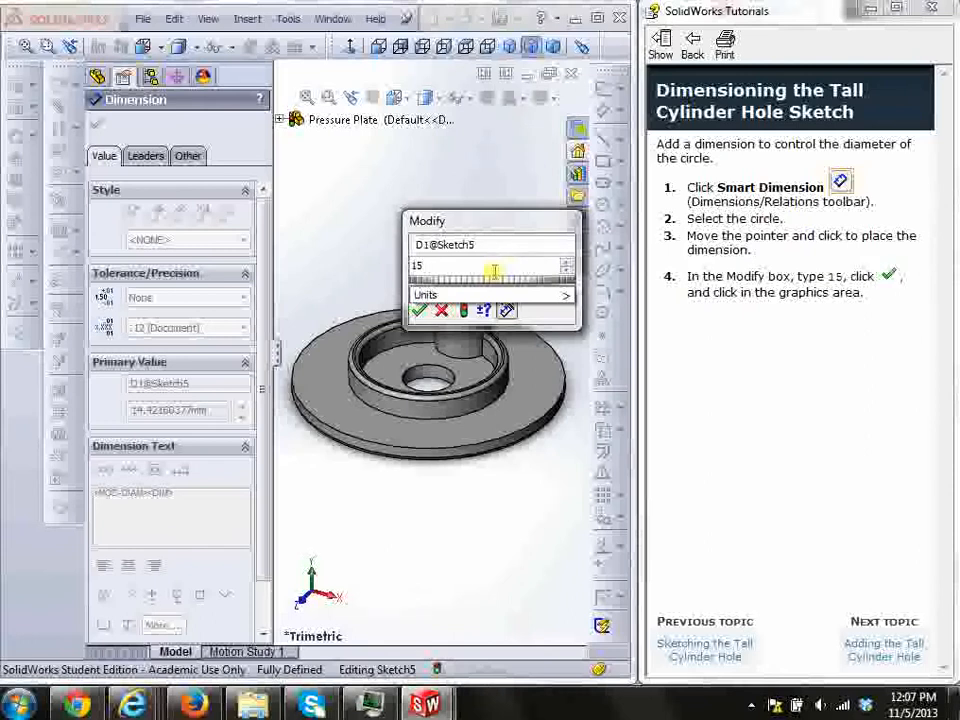
mouse_move(490, 295)
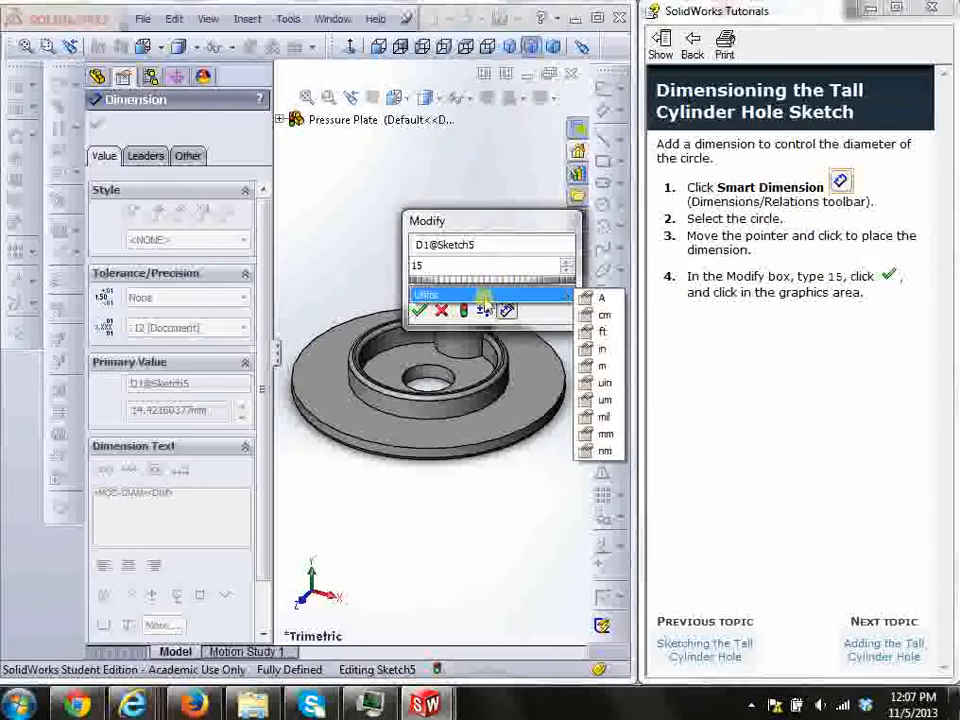
click(606, 434)
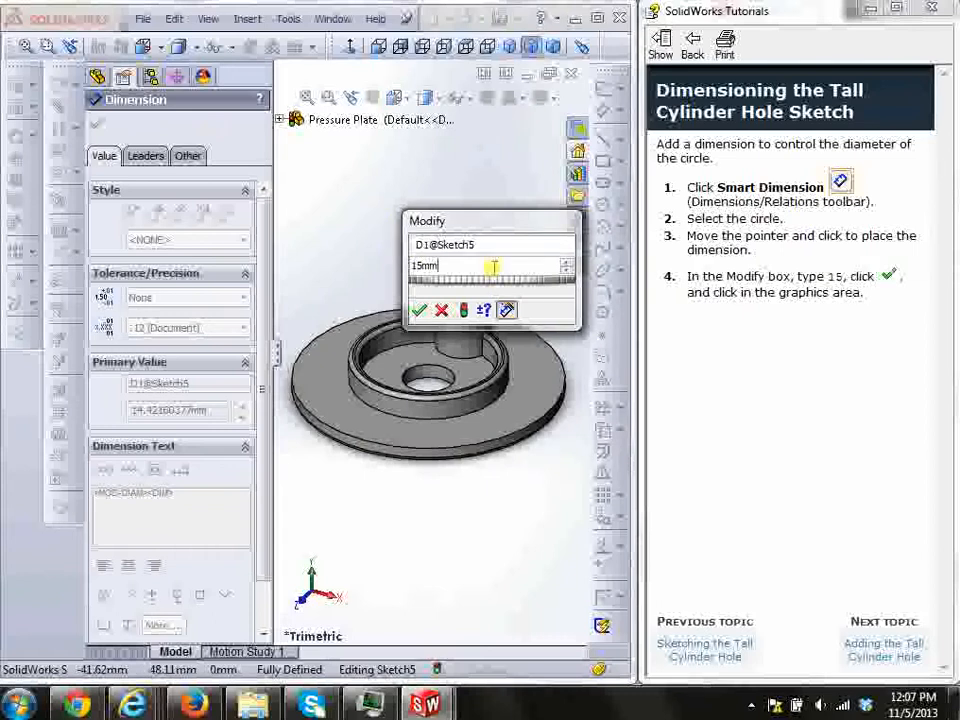
key(Return)
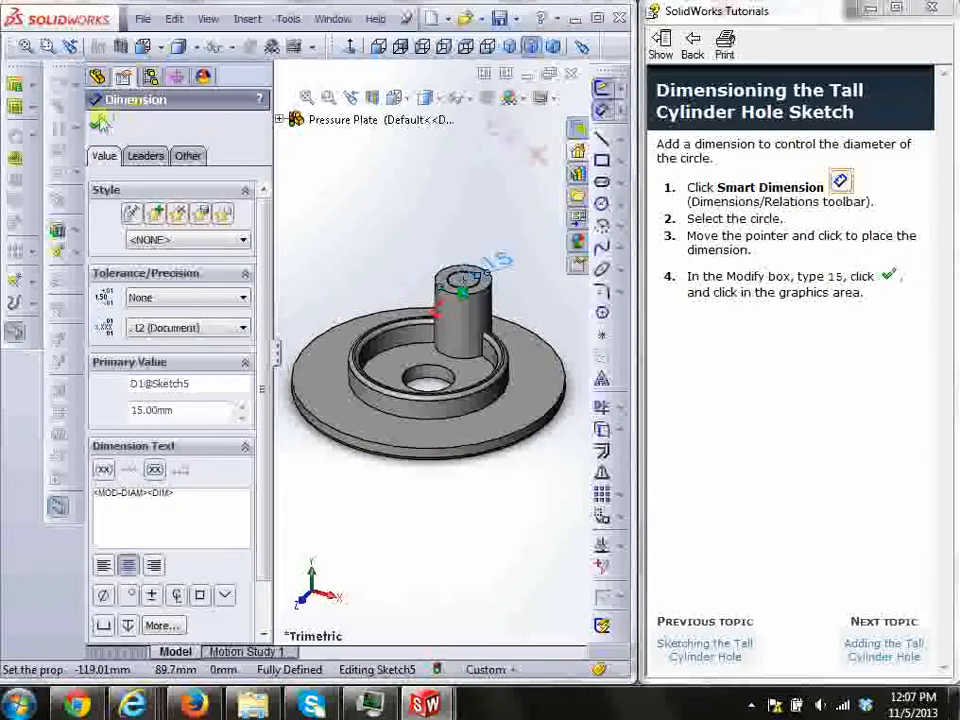
click(97, 124)
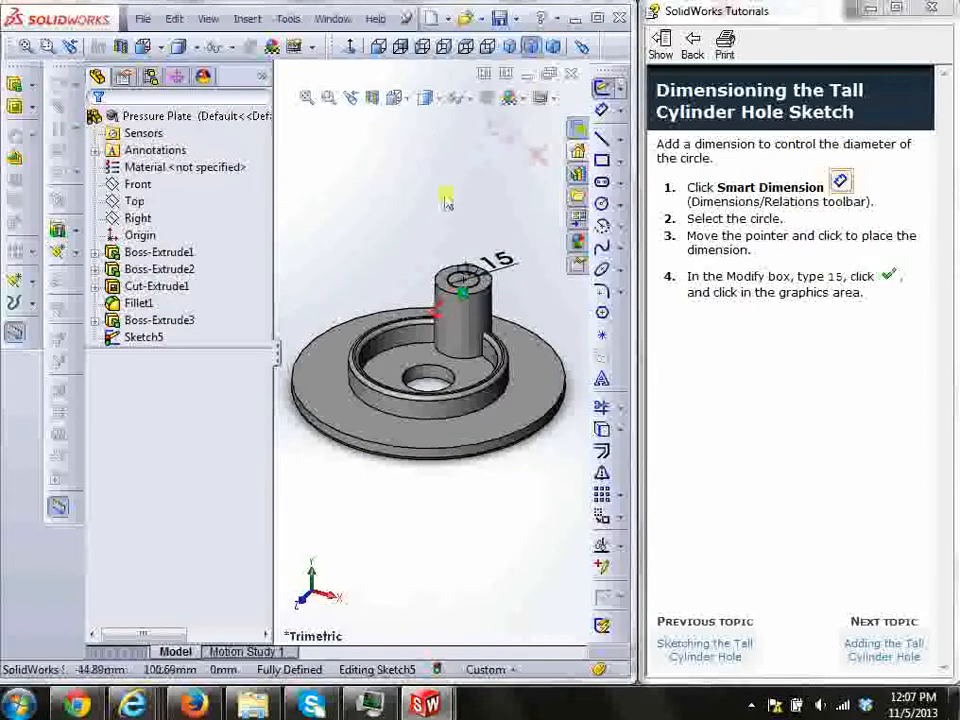
Step: Following the next tutorial topic, exit the sketch and cut the circle with the Through All end condition
click(900, 648)
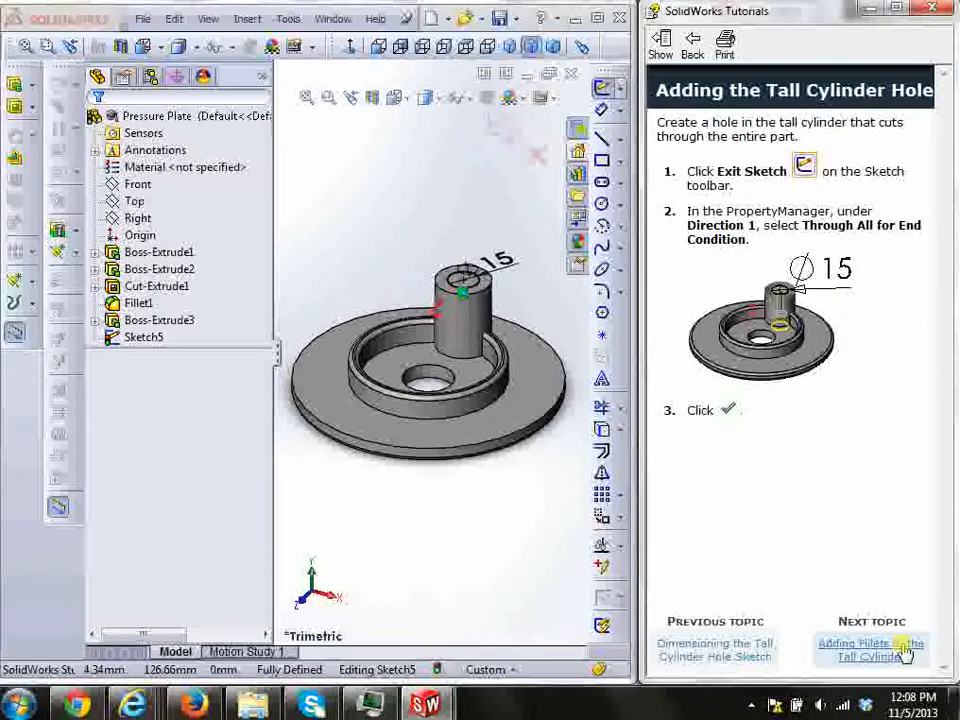
click(602, 88)
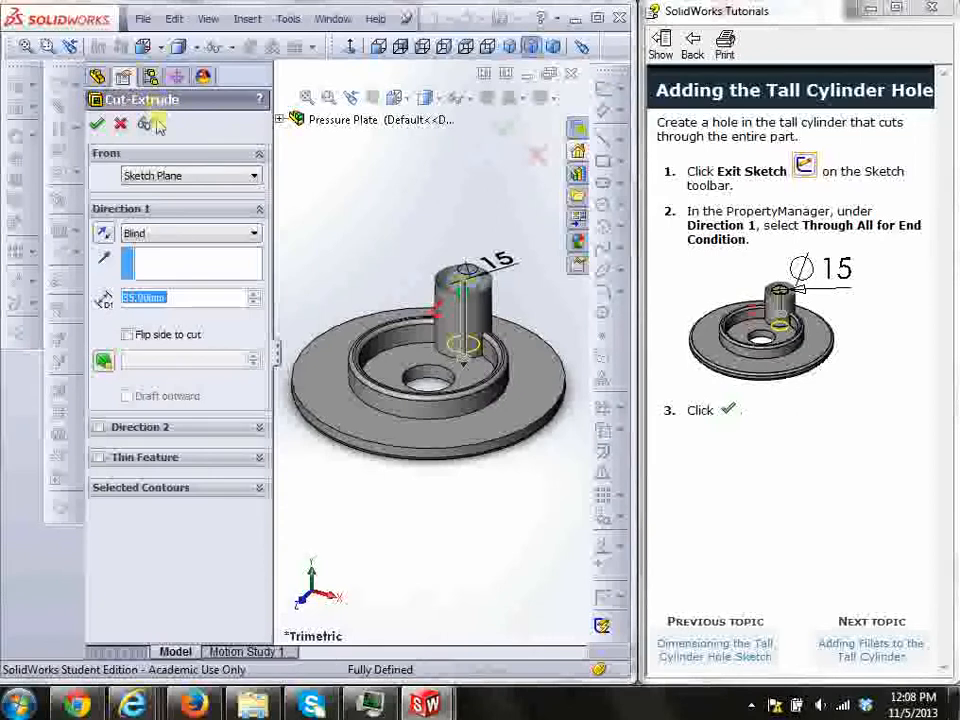
click(181, 233)
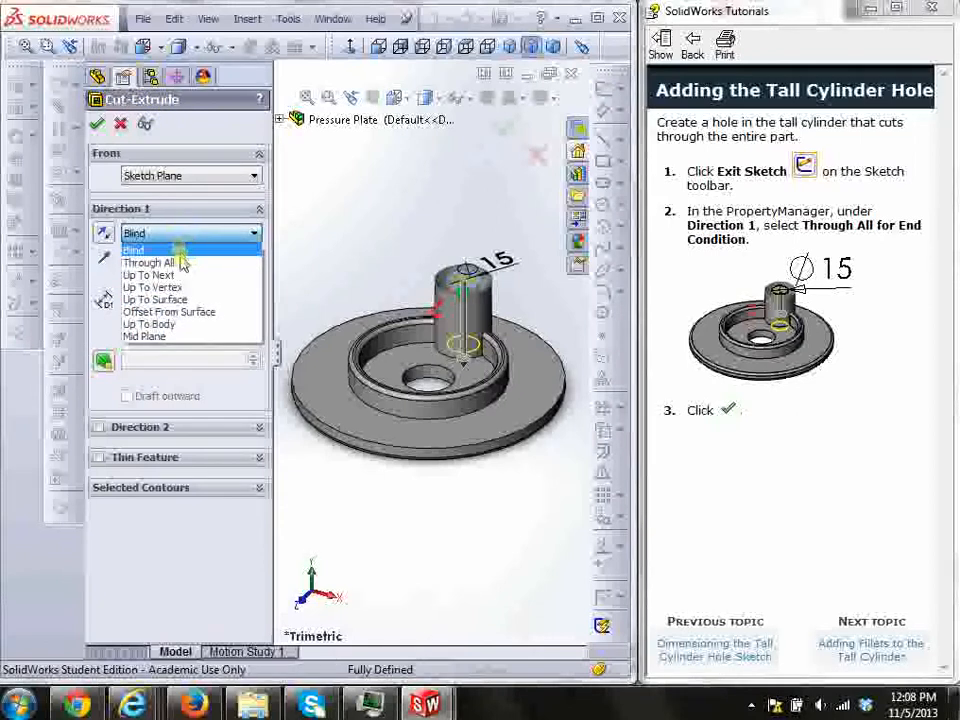
click(181, 265)
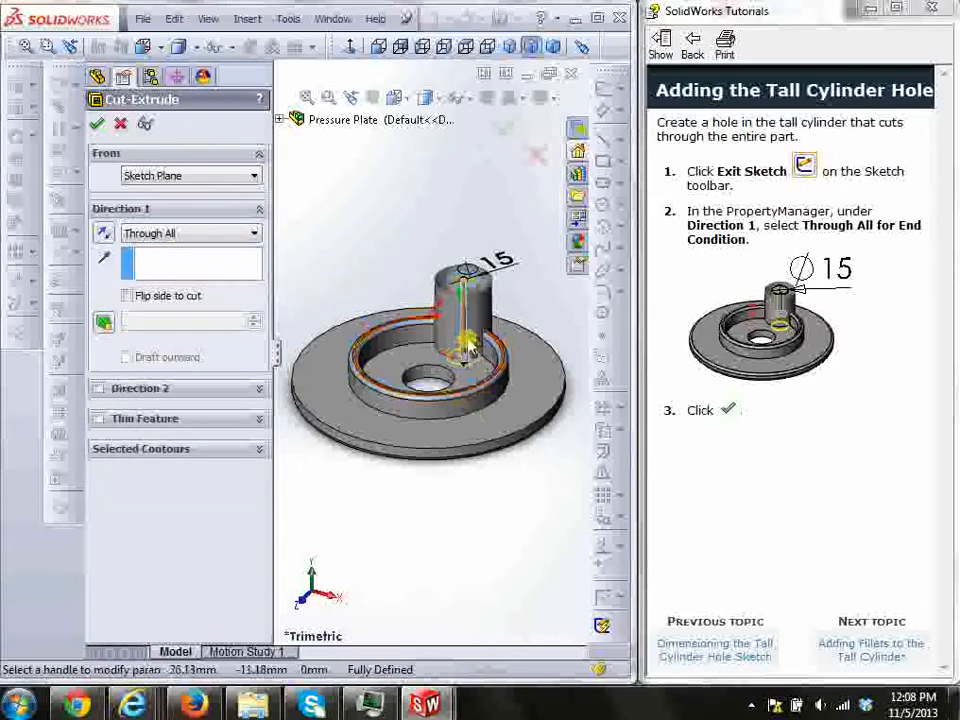
click(97, 124)
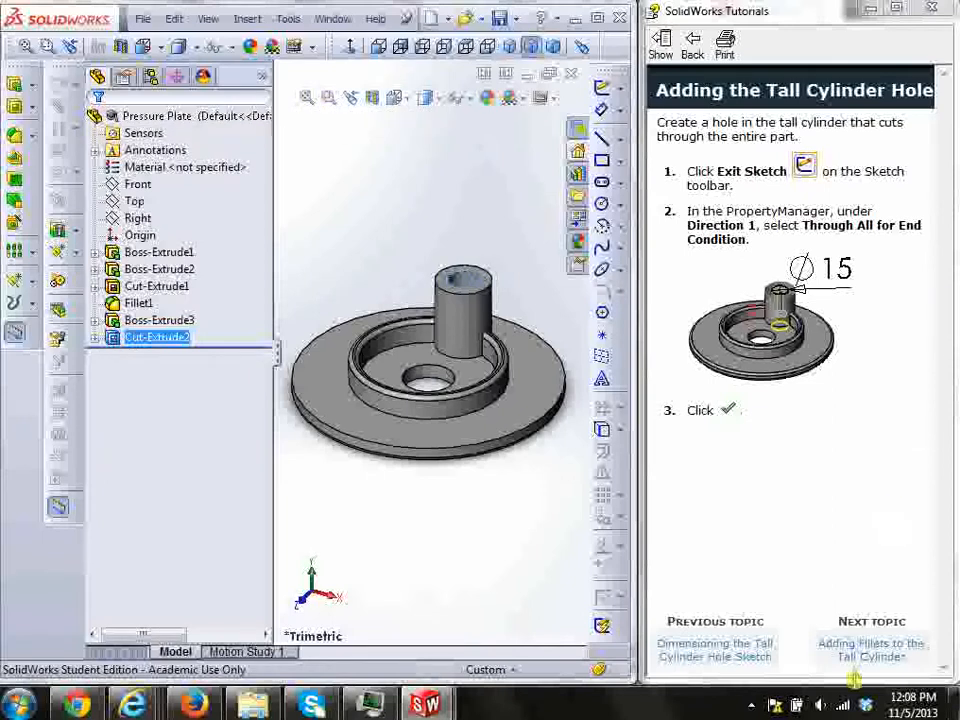
Step: Bring up the tutorial topic on filleting the tall cylinder and display the part with Hidden Lines Visible
click(864, 650)
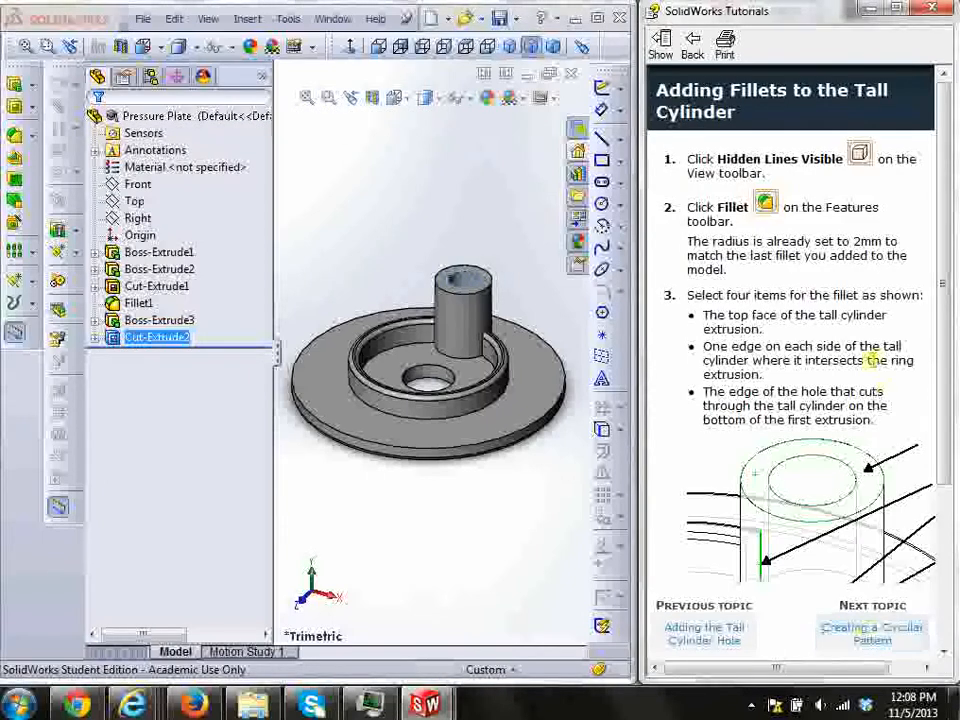
click(439, 101)
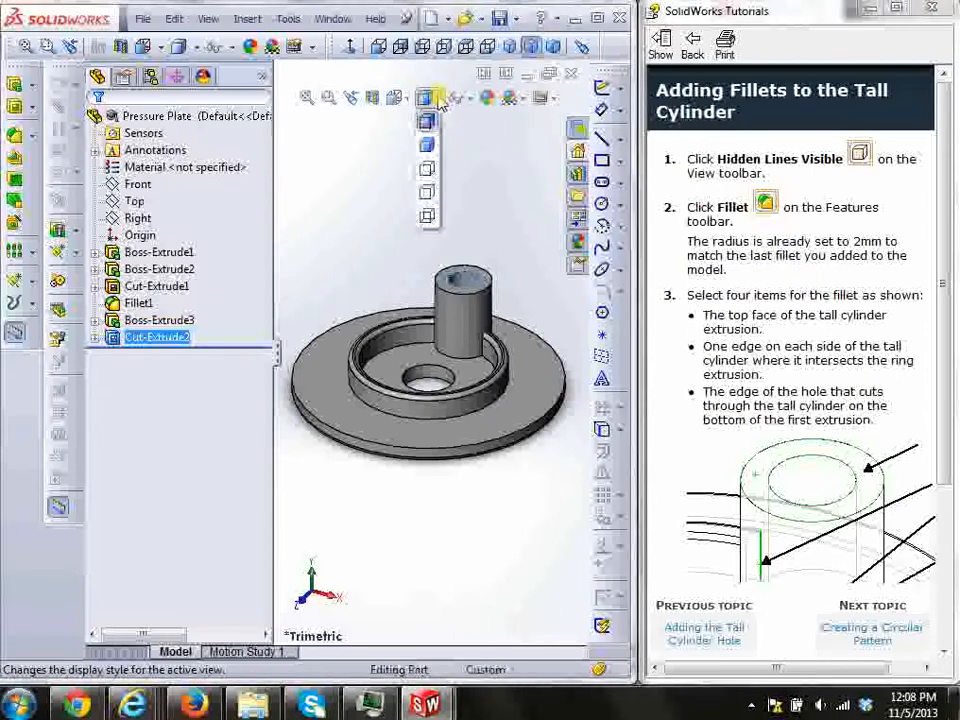
click(428, 196)
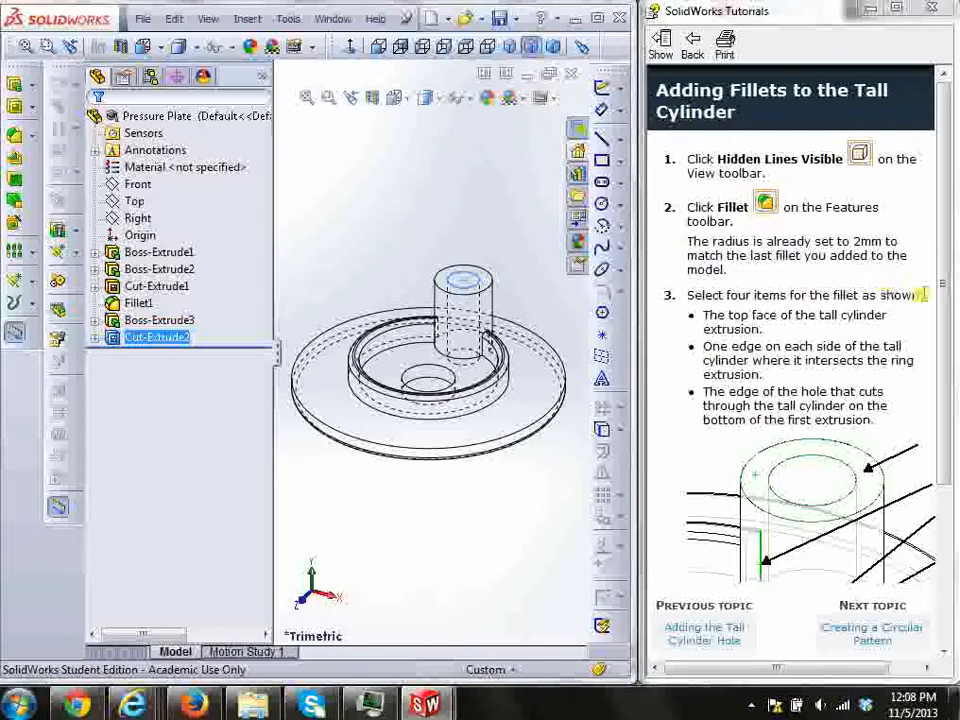
drag(945, 318, 954, 445)
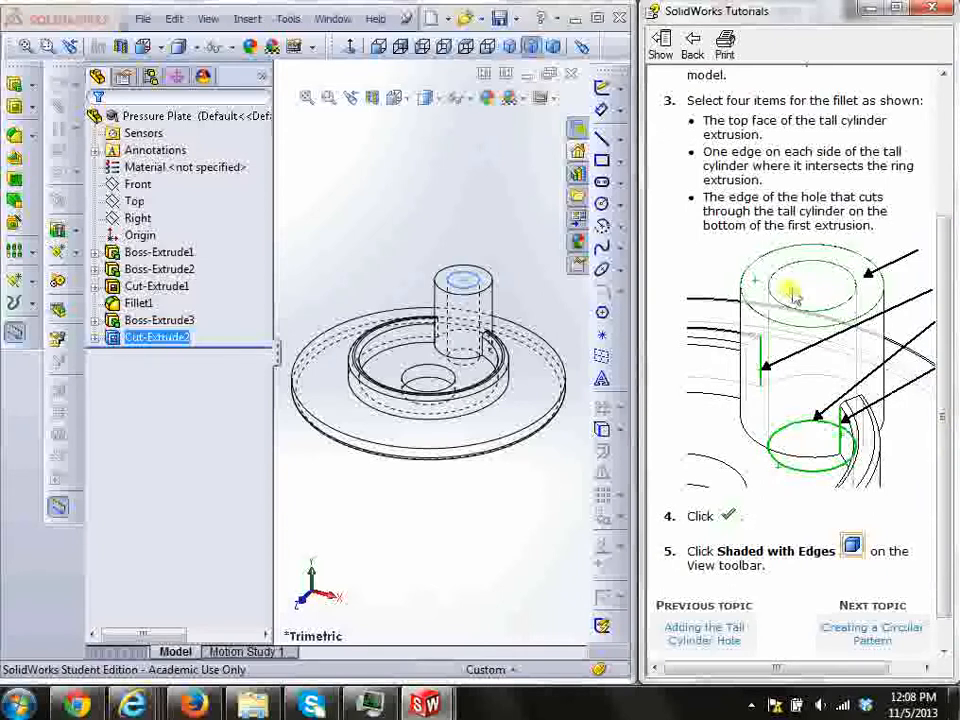
scroll(806, 311, up, 3)
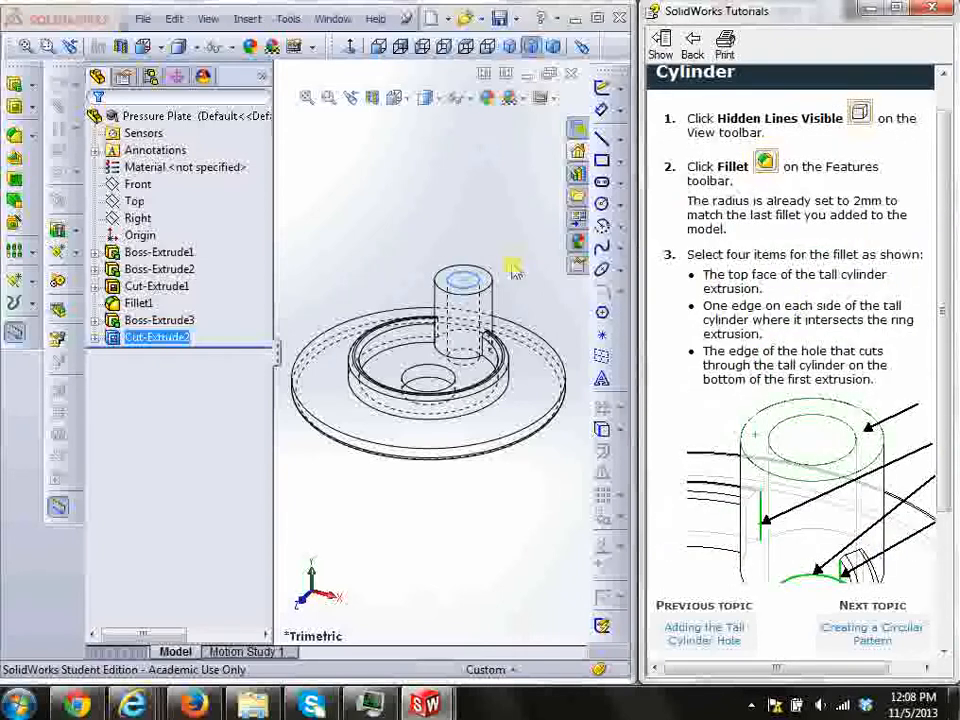
drag(952, 340, 956, 468)
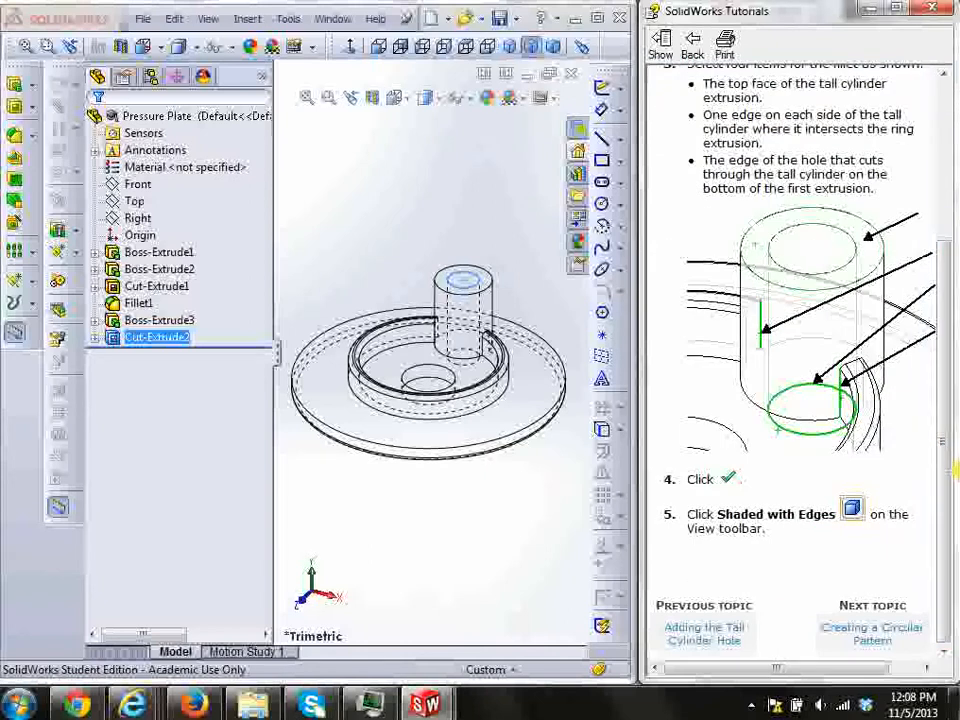
click(465, 365)
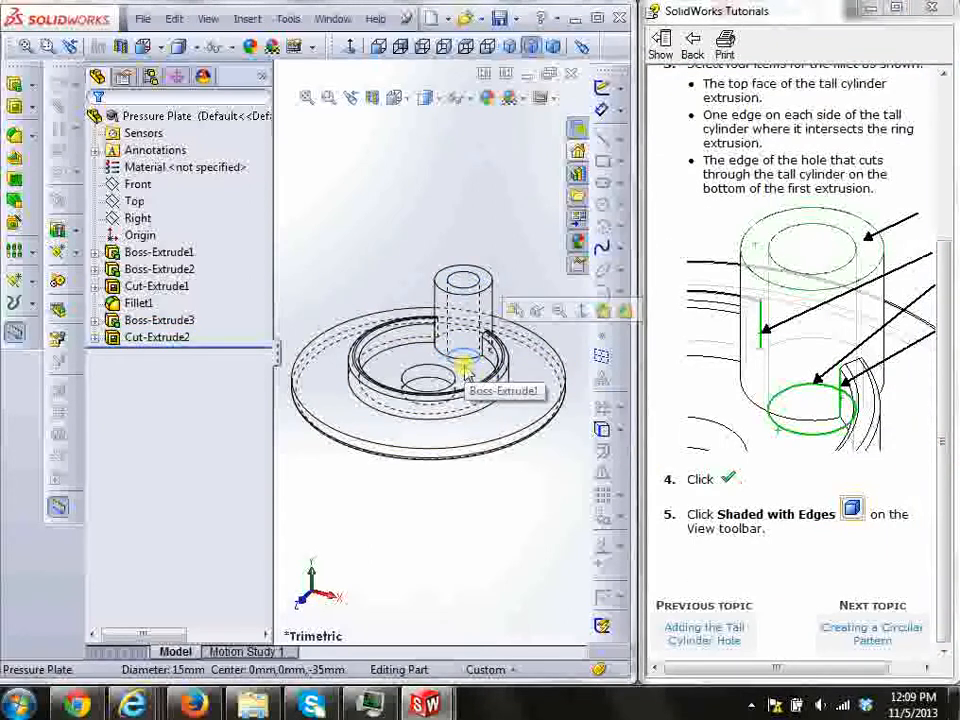
click(482, 288)
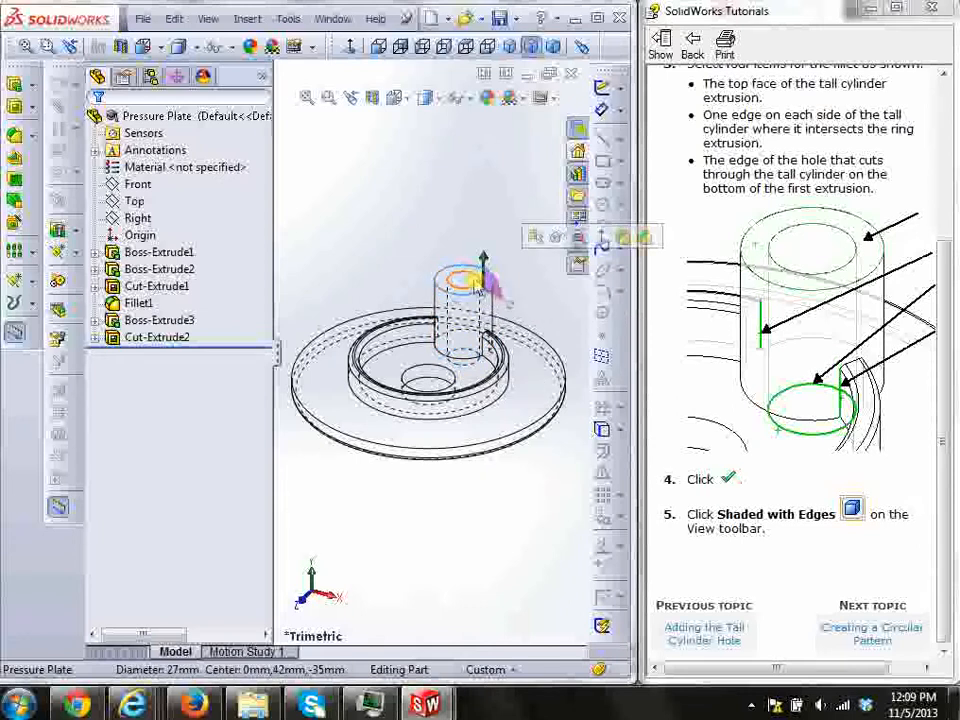
click(479, 288)
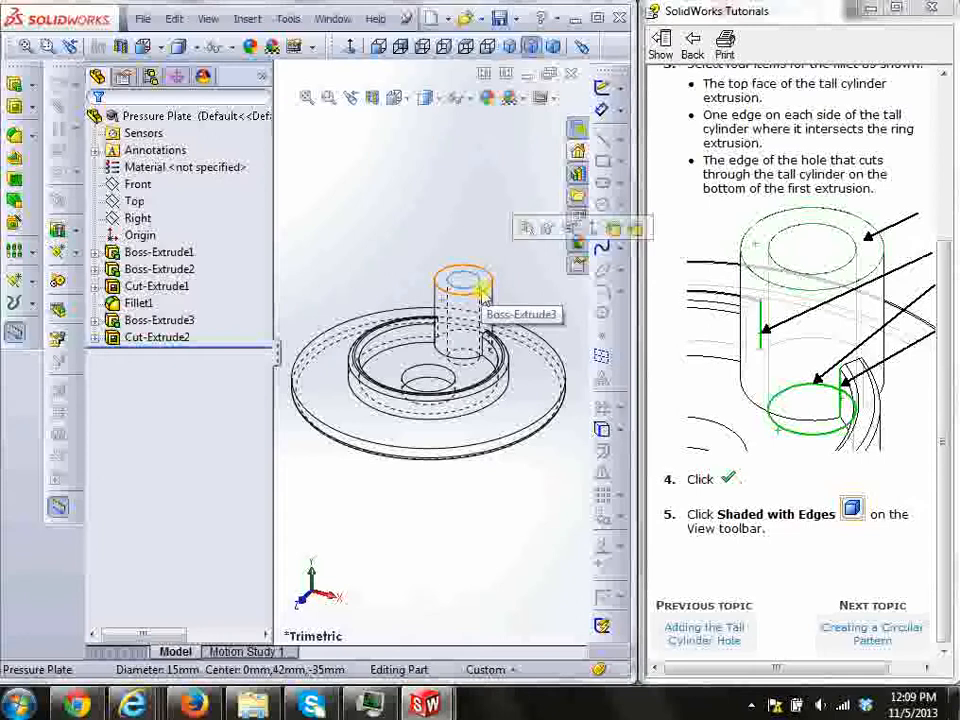
click(481, 289)
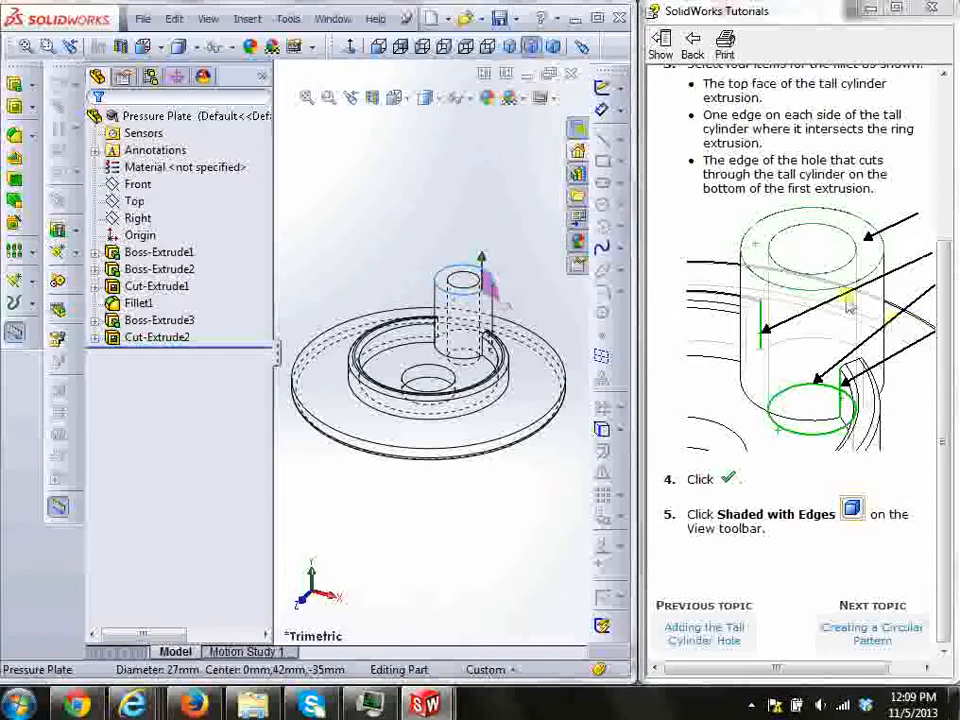
click(440, 330)
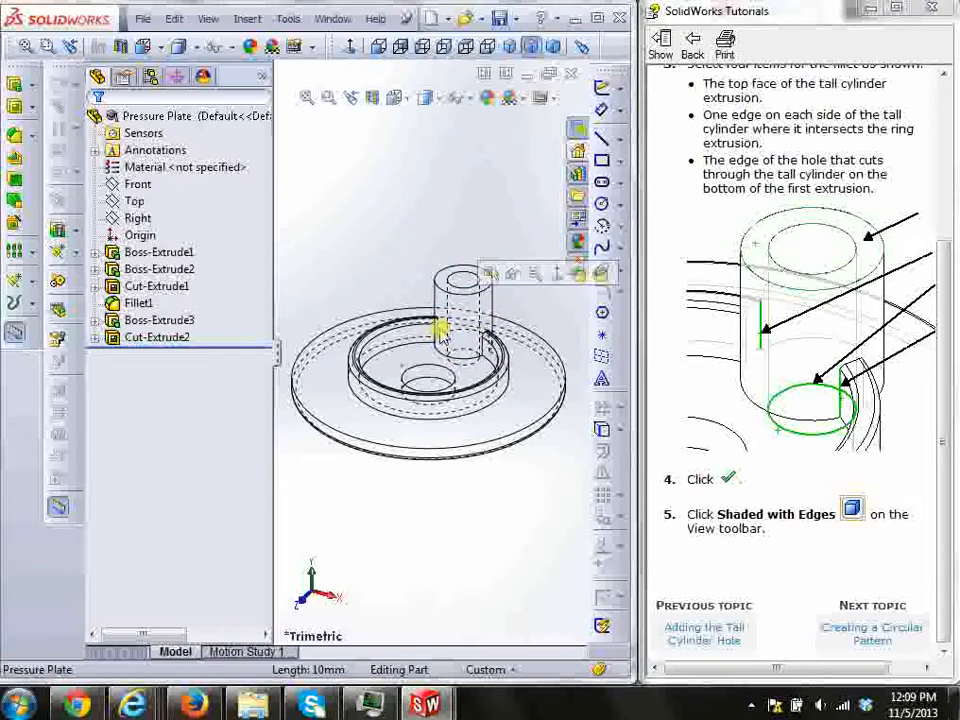
click(475, 368)
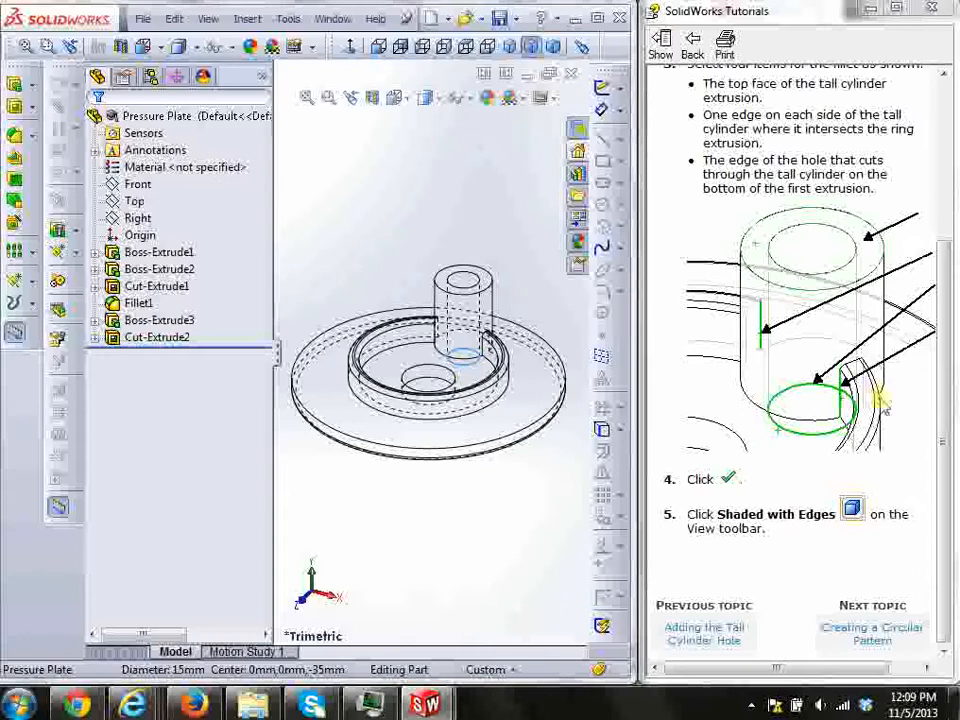
drag(948, 410, 950, 355)
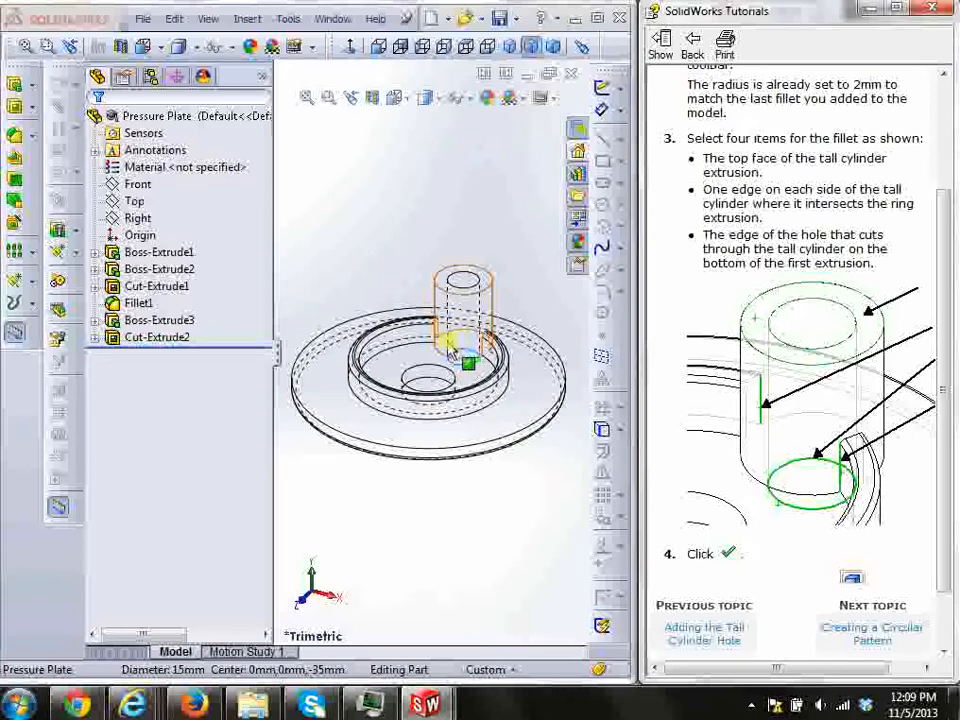
click(452, 290)
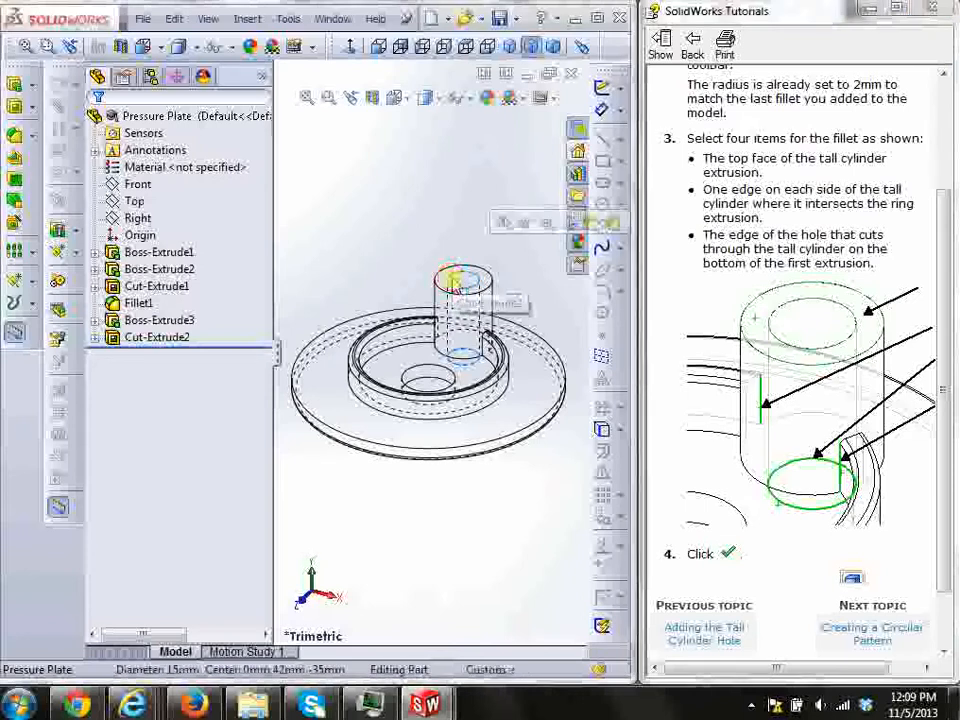
click(451, 291)
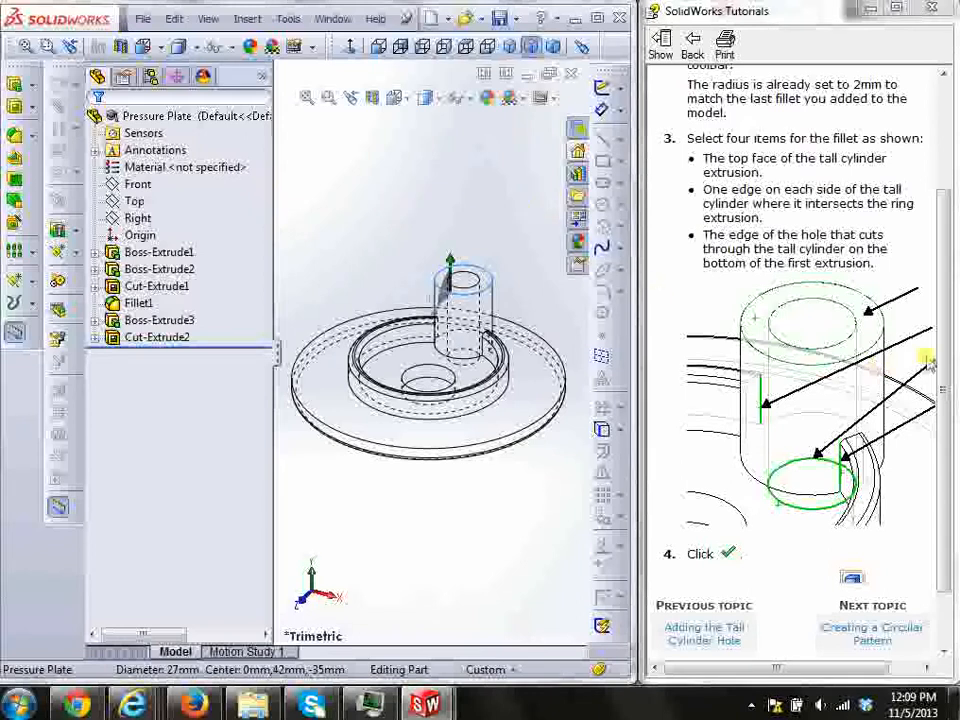
Step: Fillet the tall cylinder's hole face, its two side edges at the ring and the hole's bottom edge with a 2 mm radius
drag(945, 386, 948, 305)
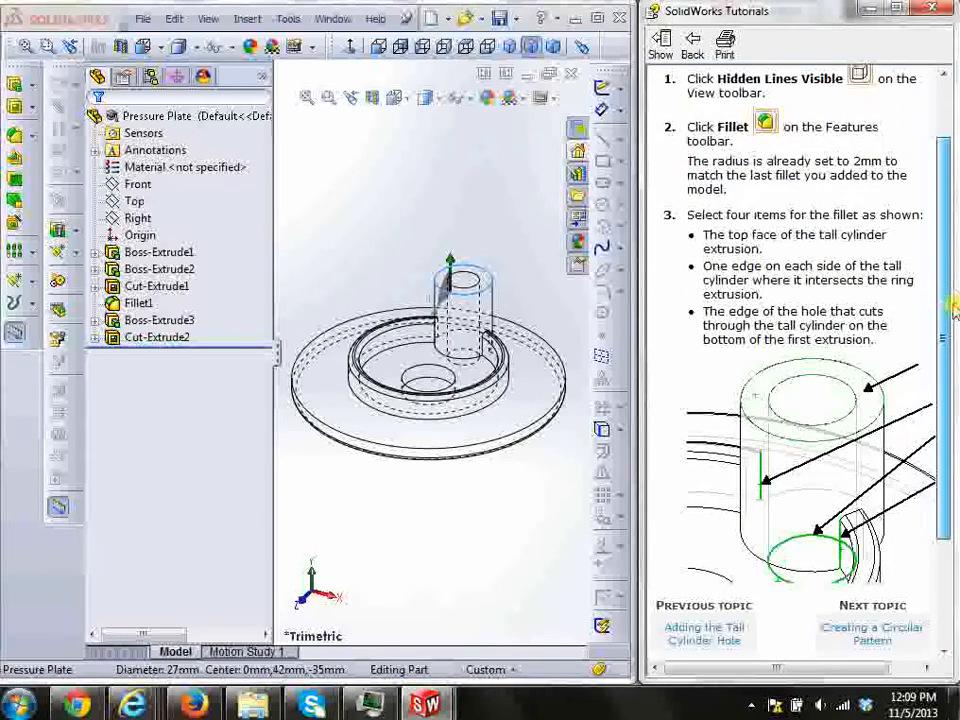
click(14, 138)
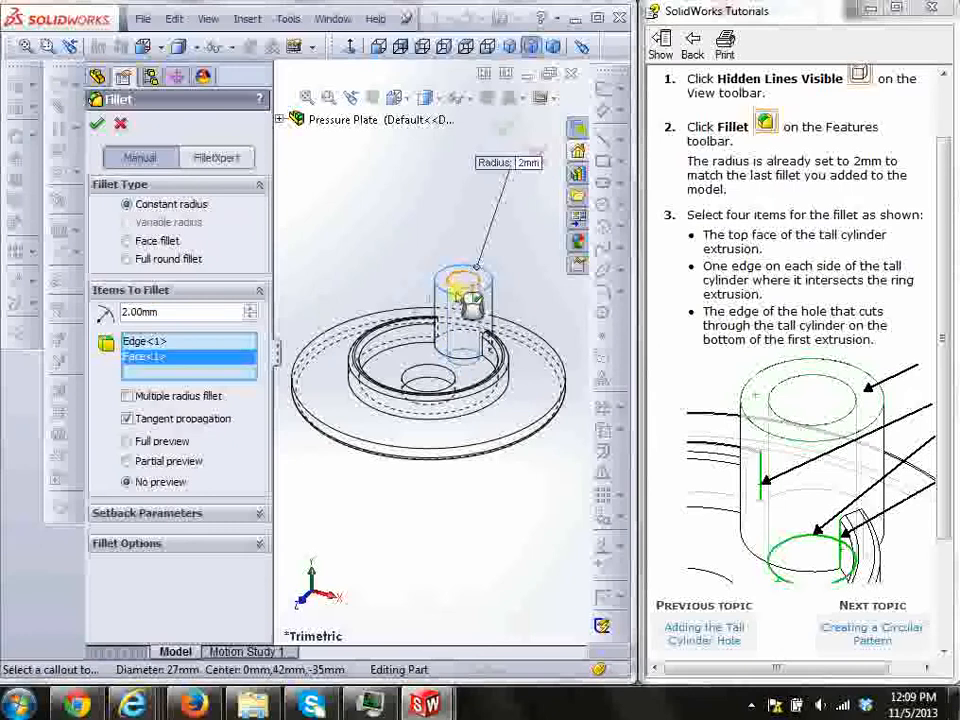
click(458, 299)
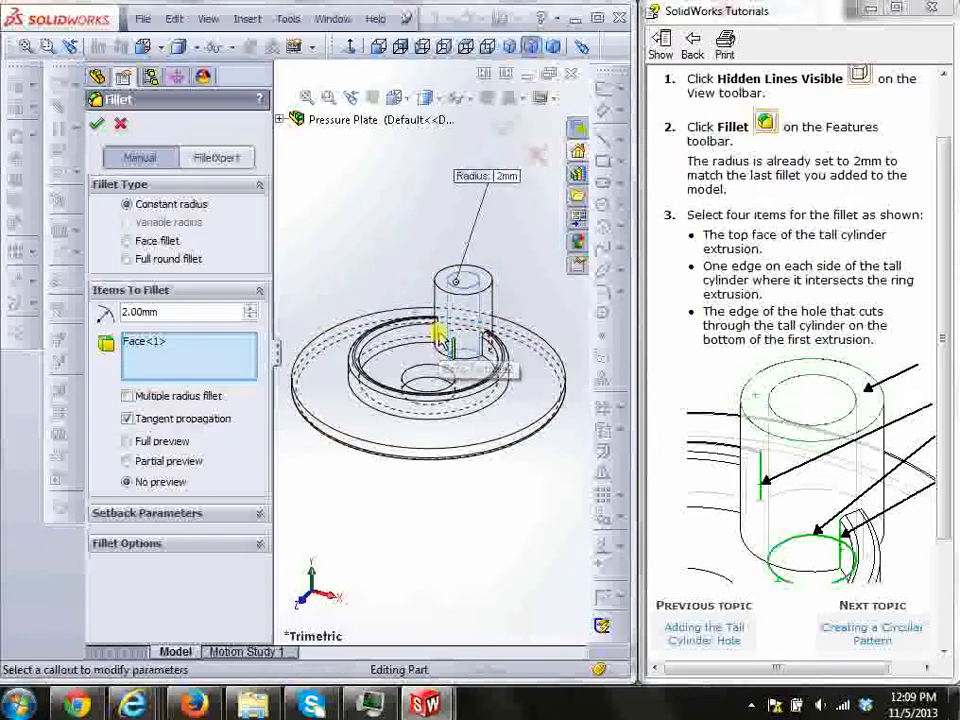
click(441, 333)
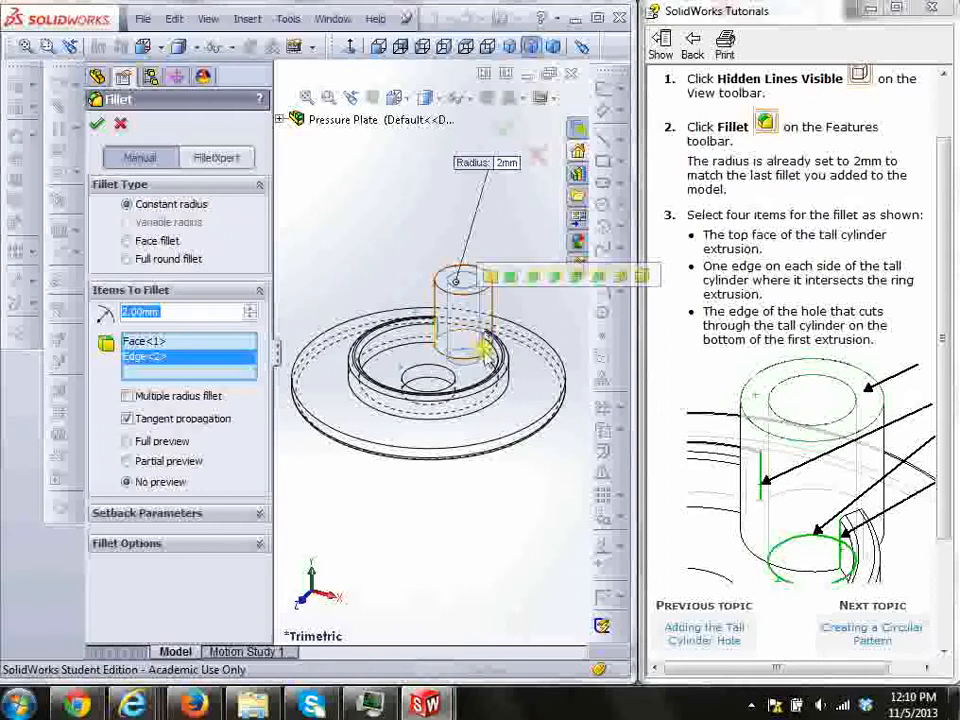
click(484, 347)
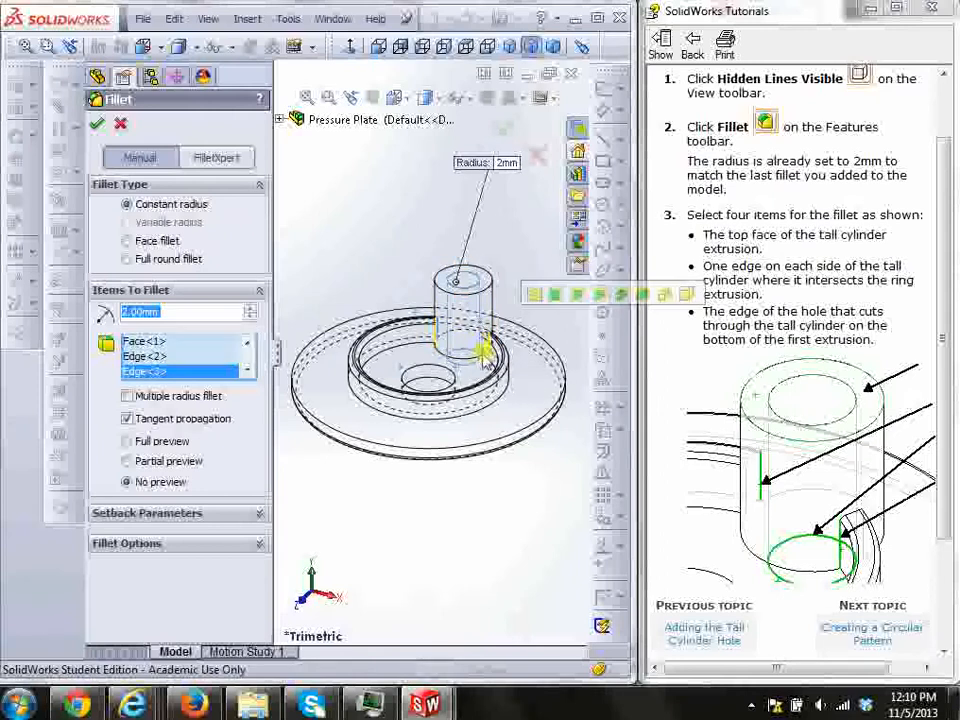
click(471, 368)
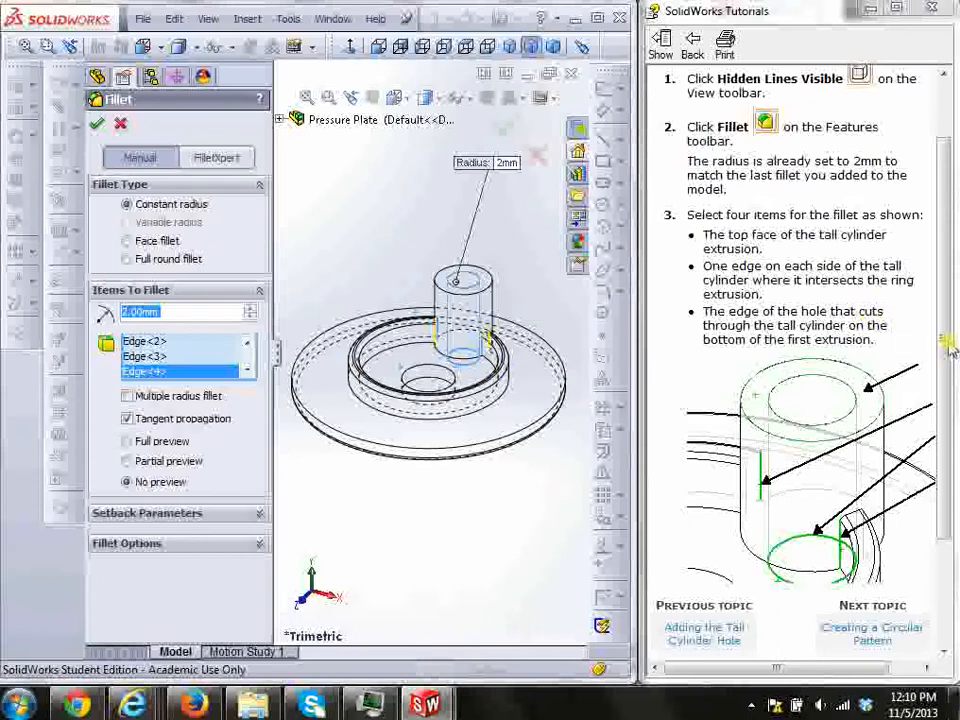
drag(946, 345, 950, 408)
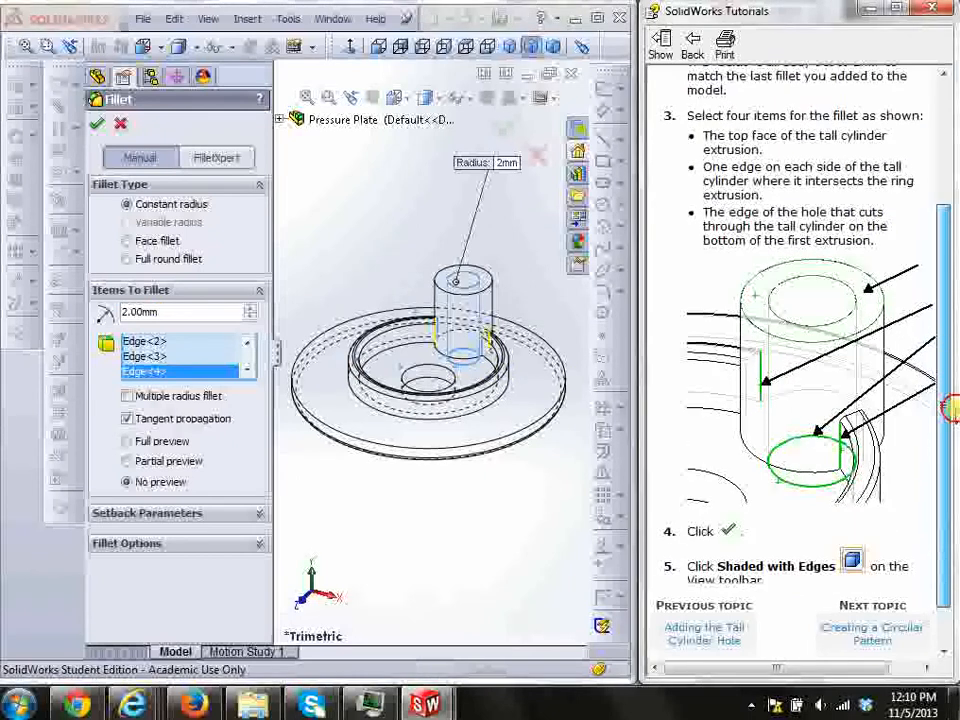
click(96, 123)
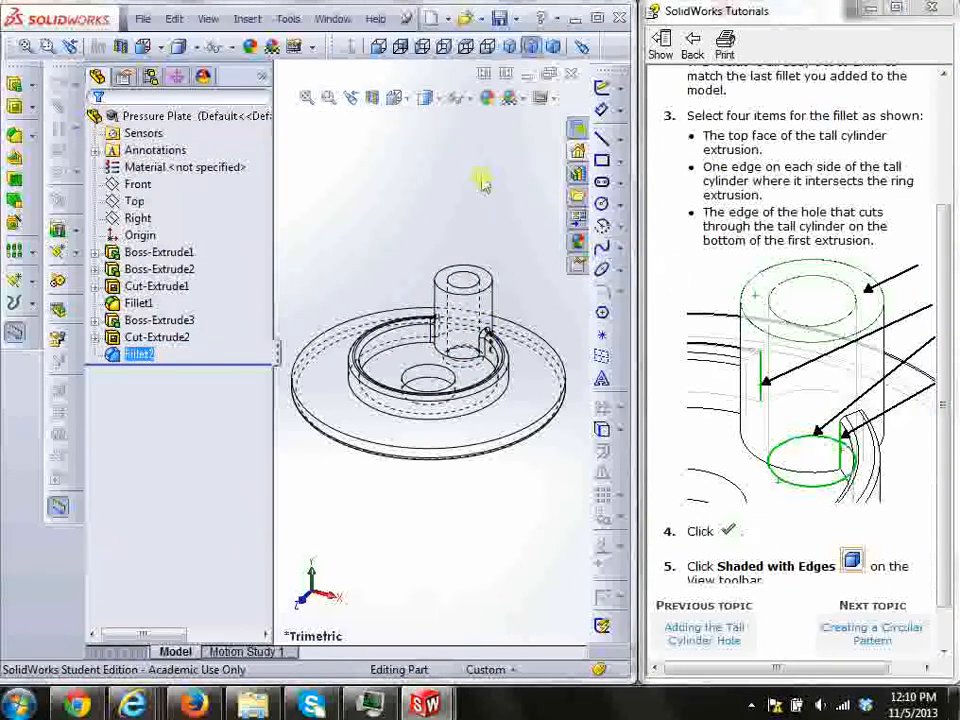
Step: Display the part as Shaded with Edges, as the end of the tall cylinder fillet topic asks
click(440, 104)
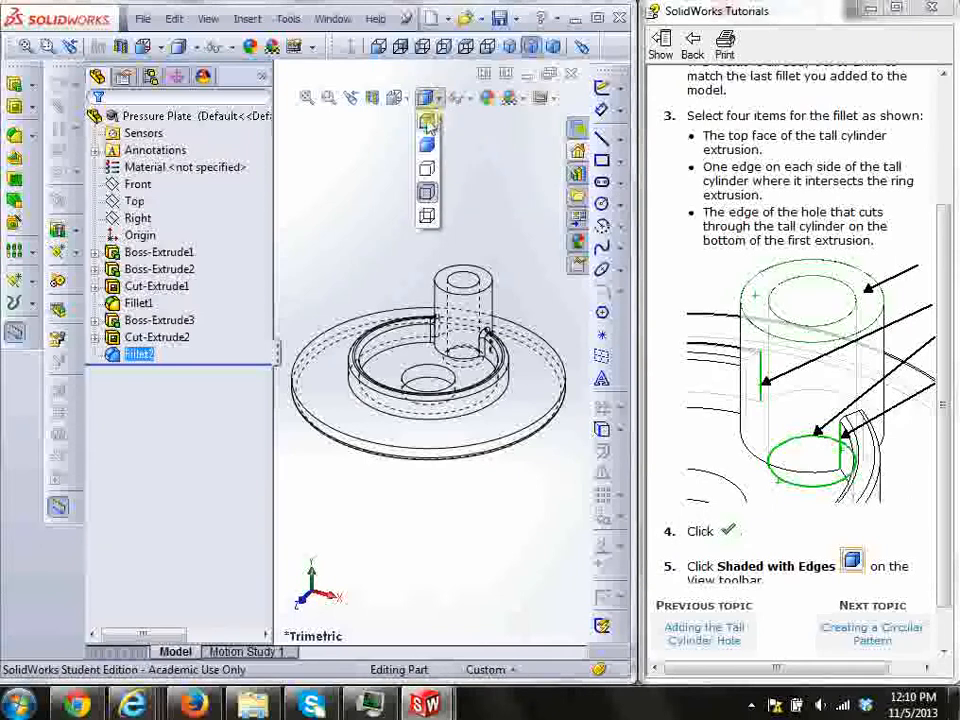
click(428, 123)
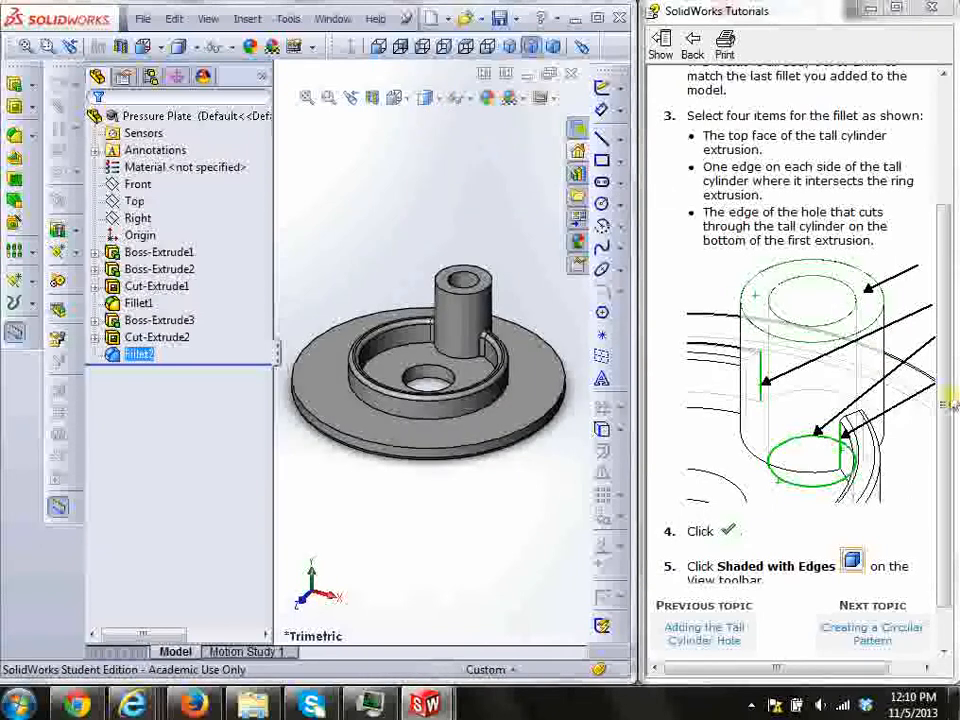
scroll(946, 396, down, 2)
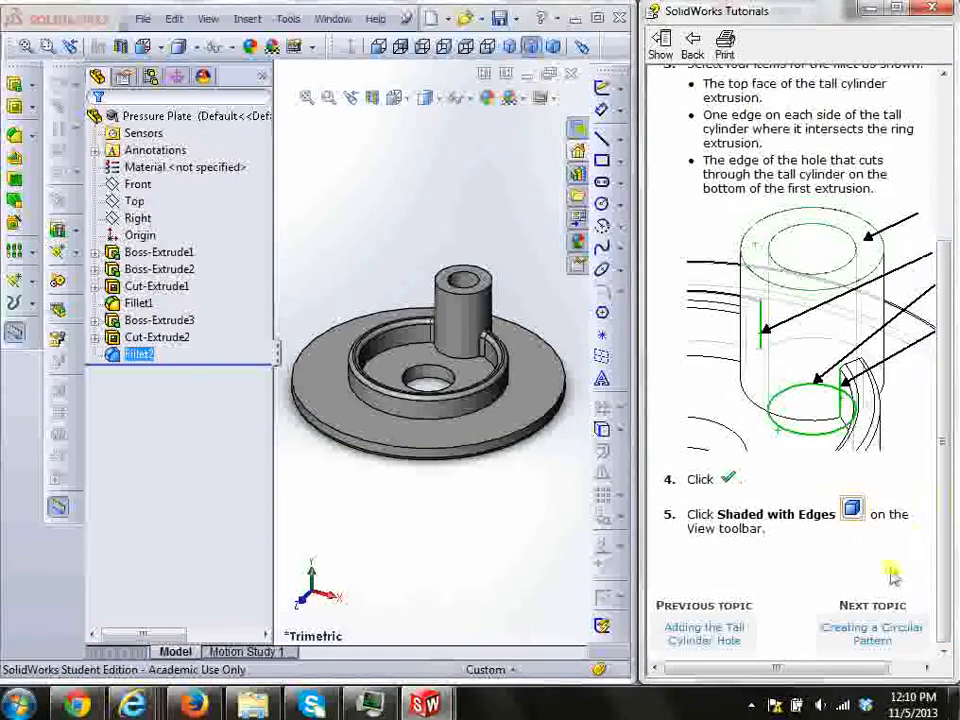
Step: Bring up the tutorial topic on creating a circular pattern and show the part's temporary axes
click(855, 636)
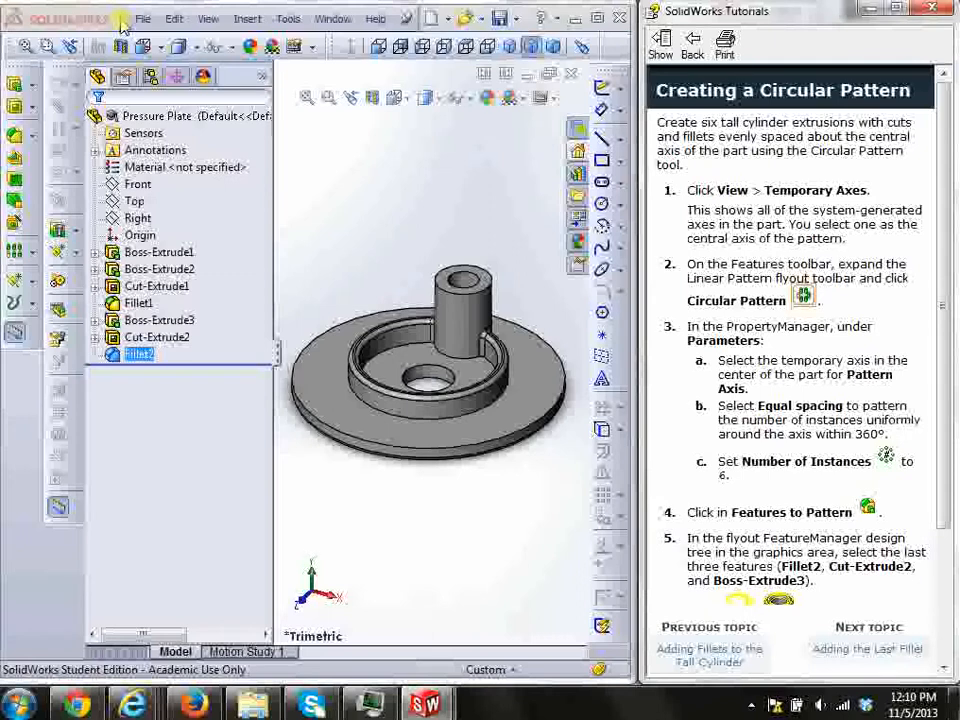
click(204, 20)
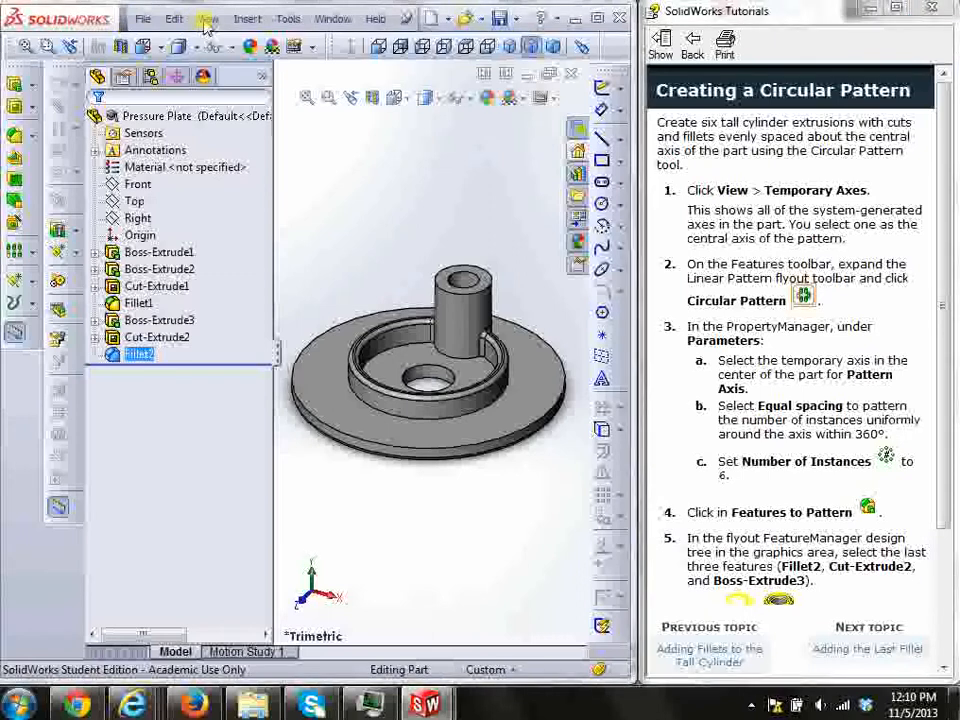
click(206, 20)
click(238, 220)
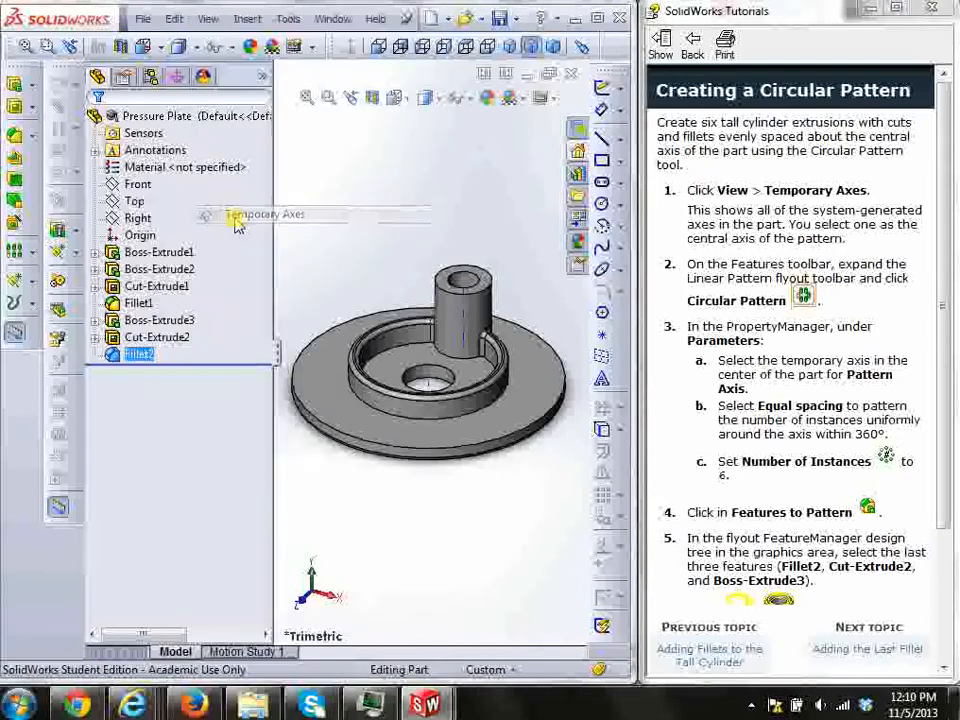
Step: Circular-pattern Fillet2, Boss-Extrude3 and Cut-Extrude2 about the central temporary axis, with 6 equally spaced instances over 360 degrees
click(428, 383)
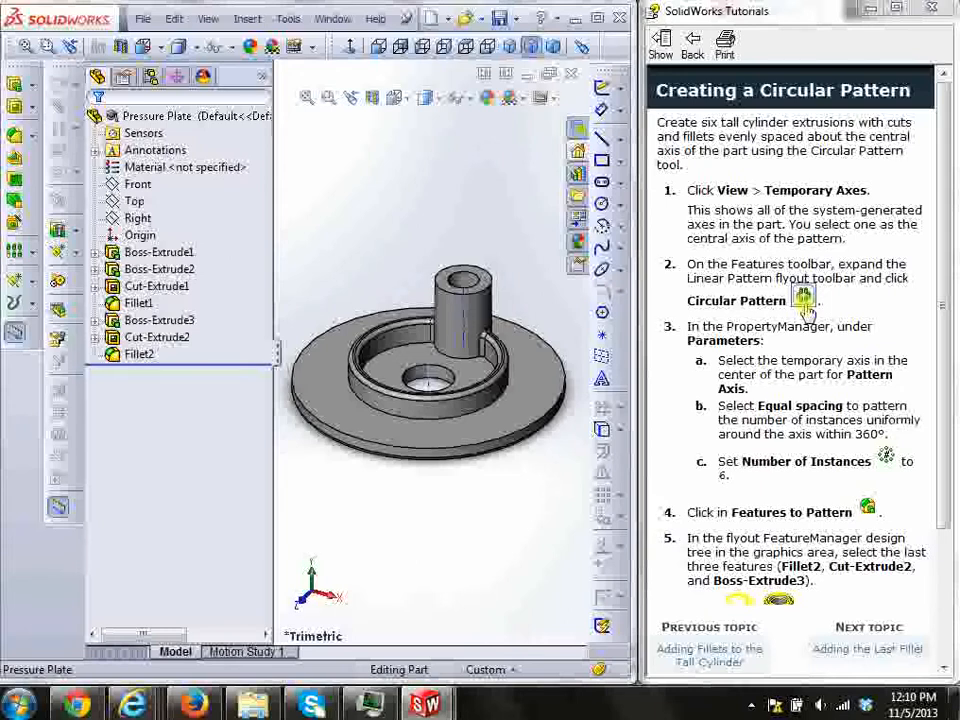
click(33, 258)
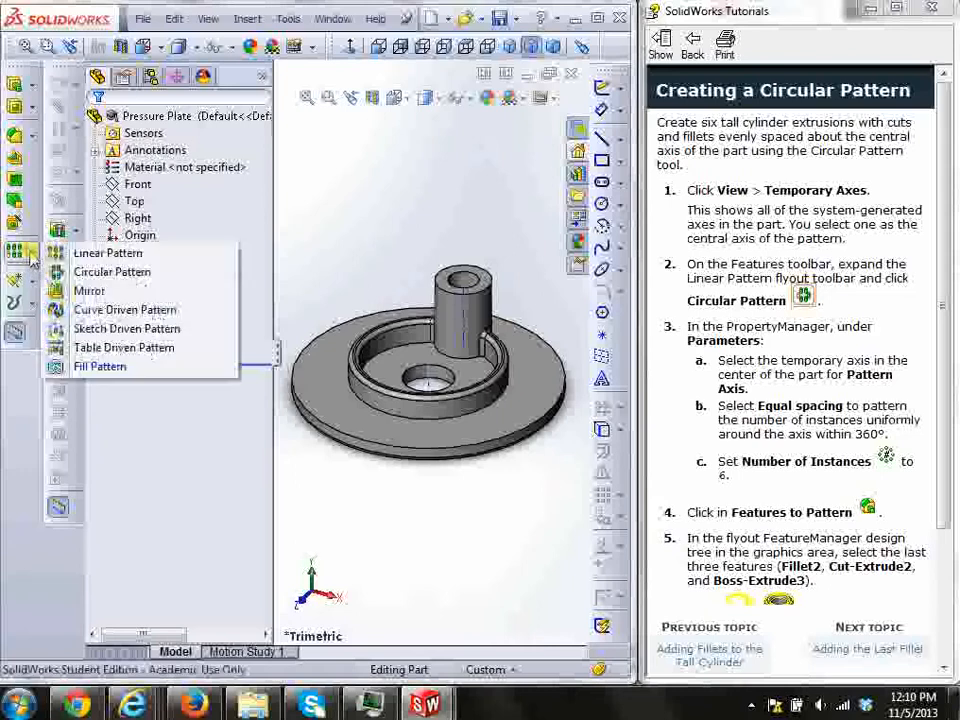
click(81, 272)
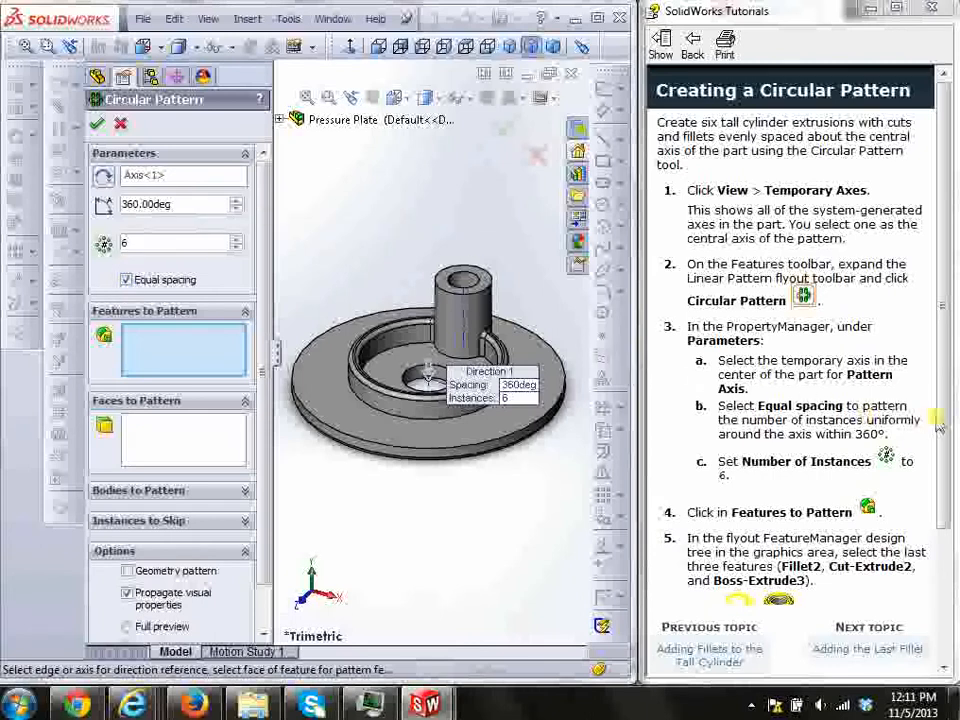
drag(944, 425, 953, 553)
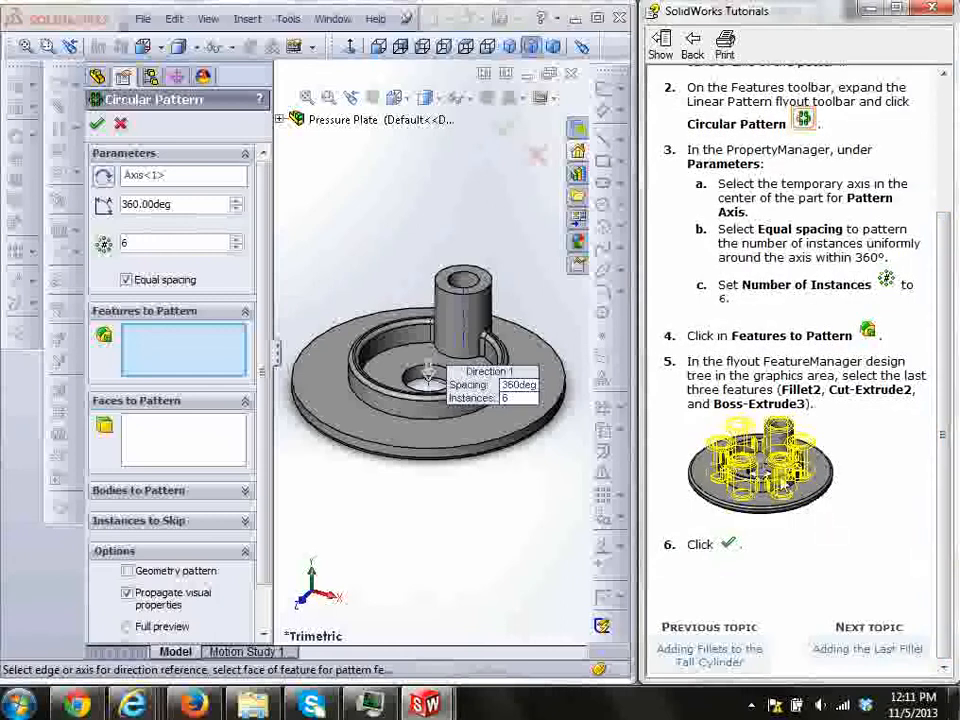
click(283, 120)
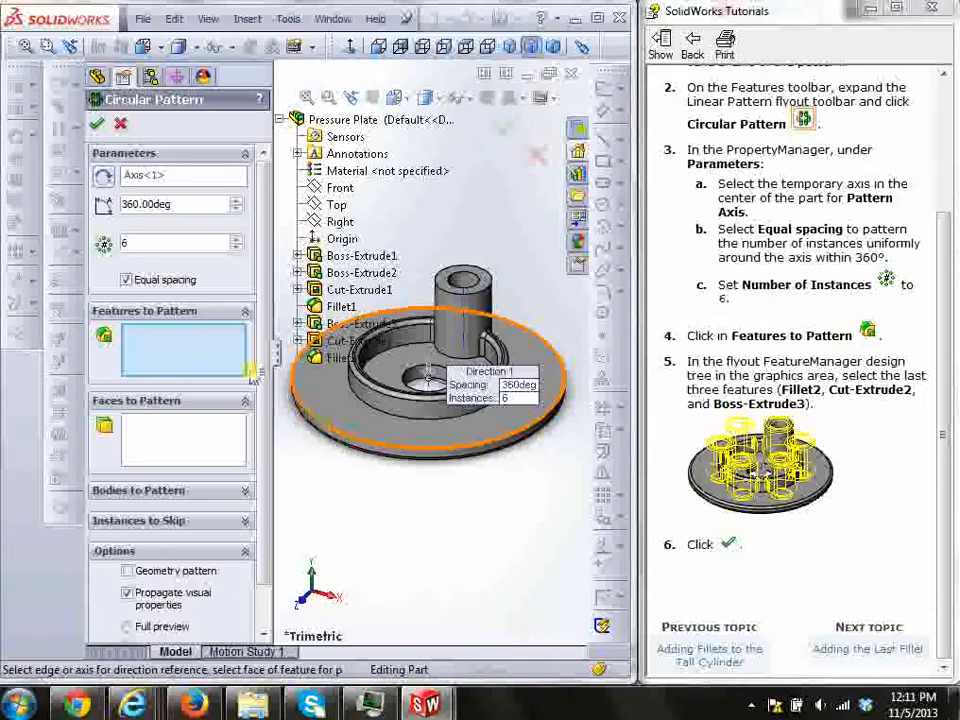
click(333, 360)
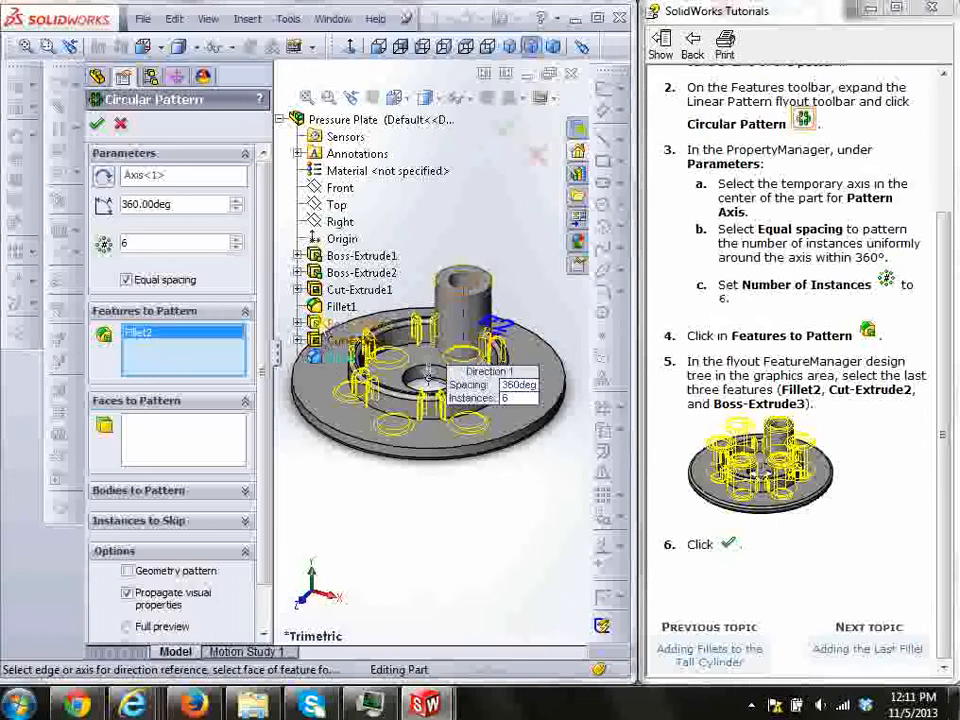
click(331, 358)
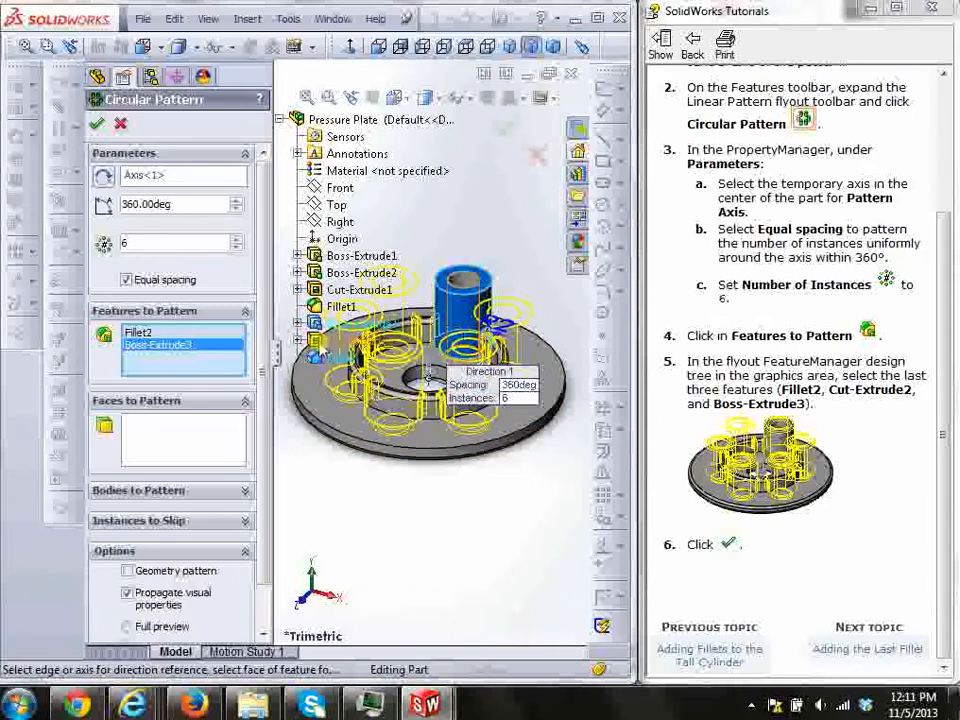
click(319, 355)
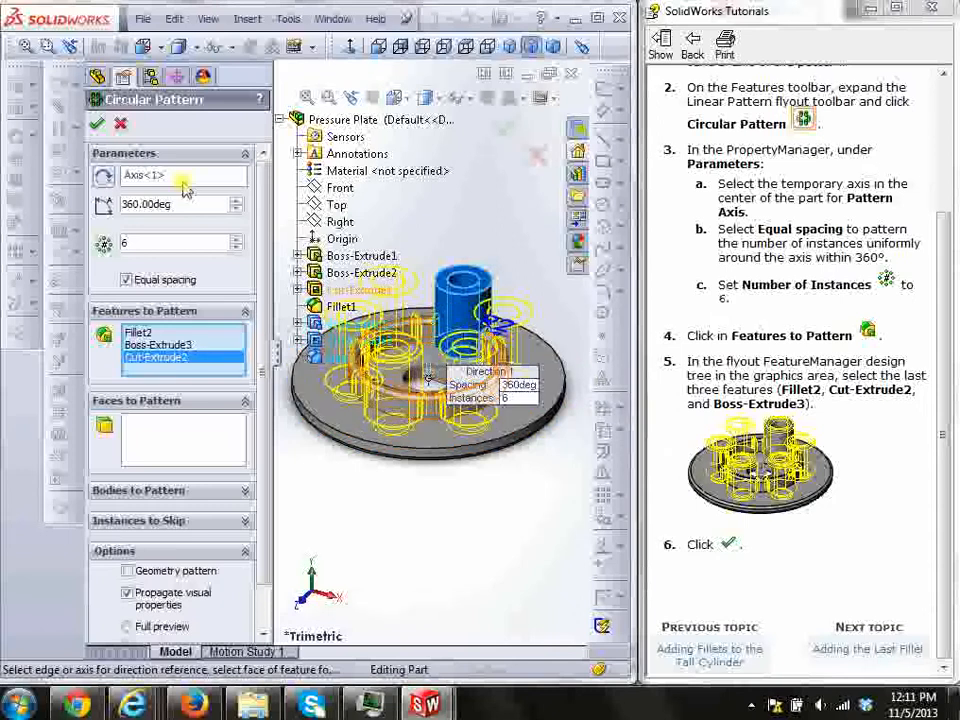
click(98, 123)
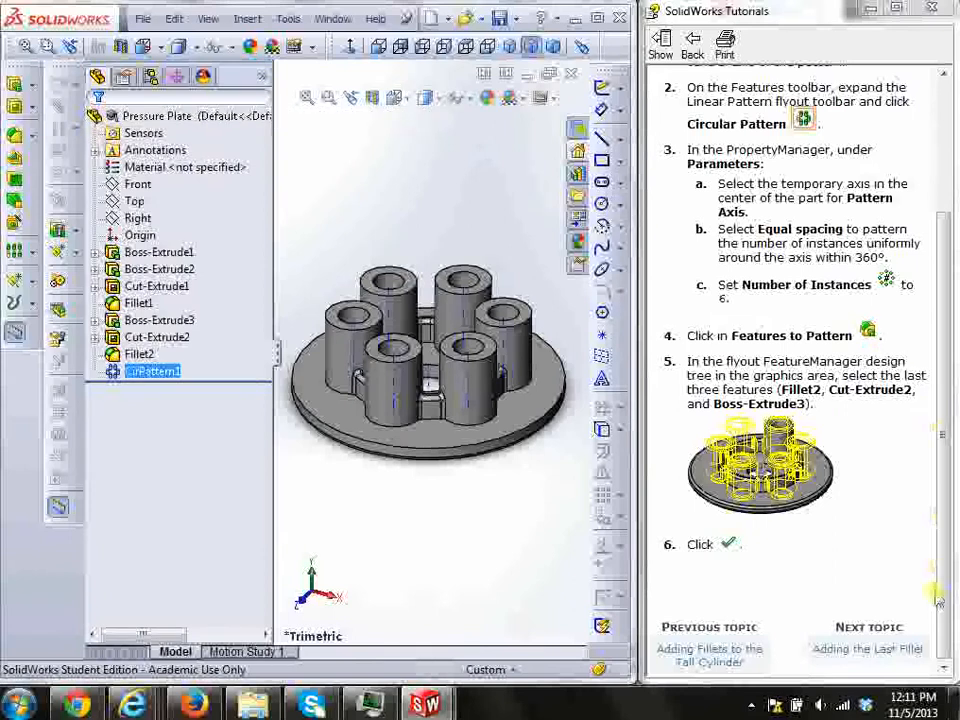
Step: Bring up the tutorial topic on adding the last fillet and hide the temporary axes
click(895, 648)
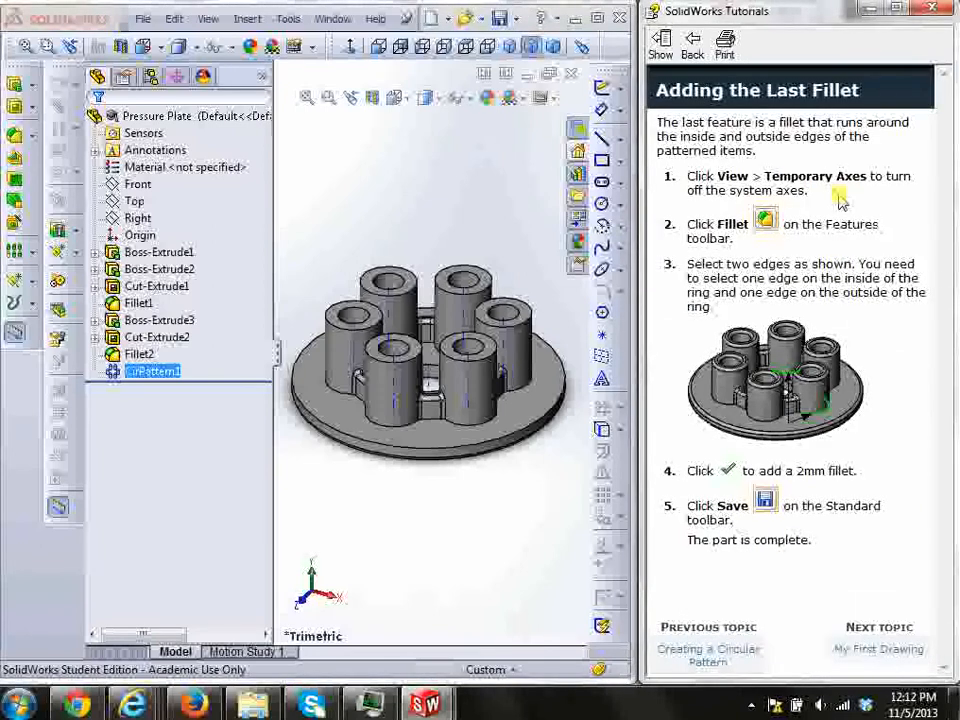
mouse_move(763, 176)
mouse_down()
mouse_move(780, 193)
mouse_move(776, 167)
mouse_up()
click(777, 174)
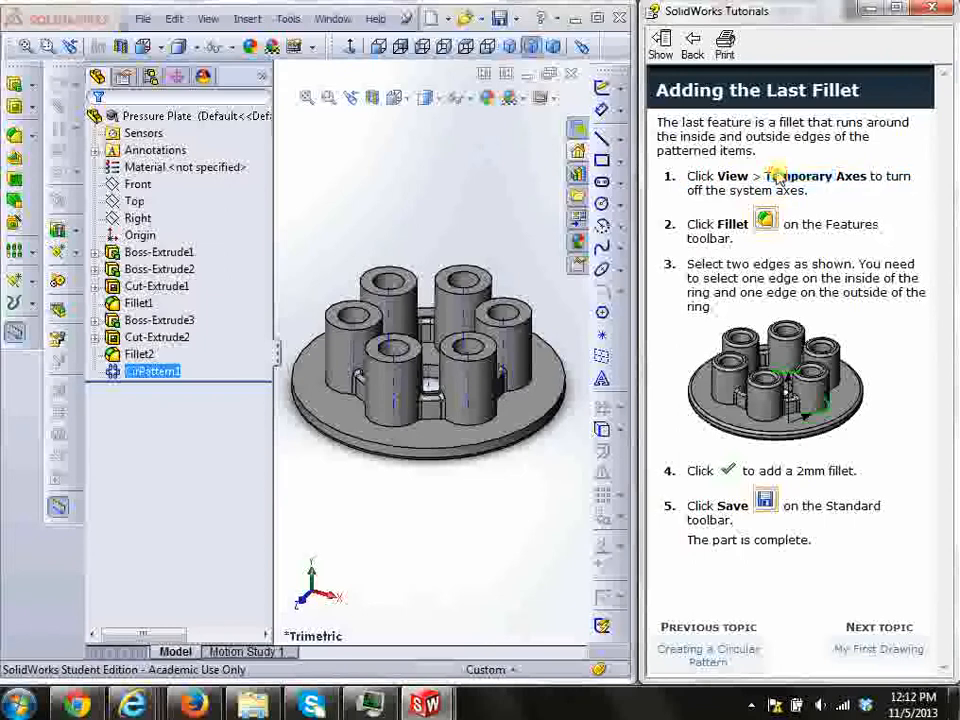
click(206, 20)
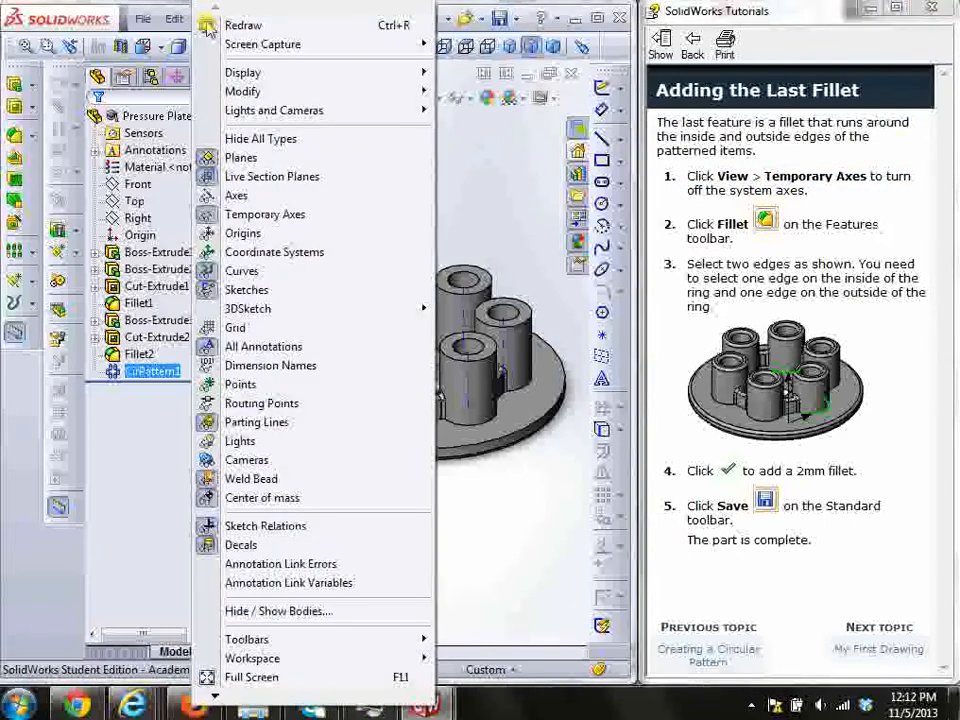
click(240, 214)
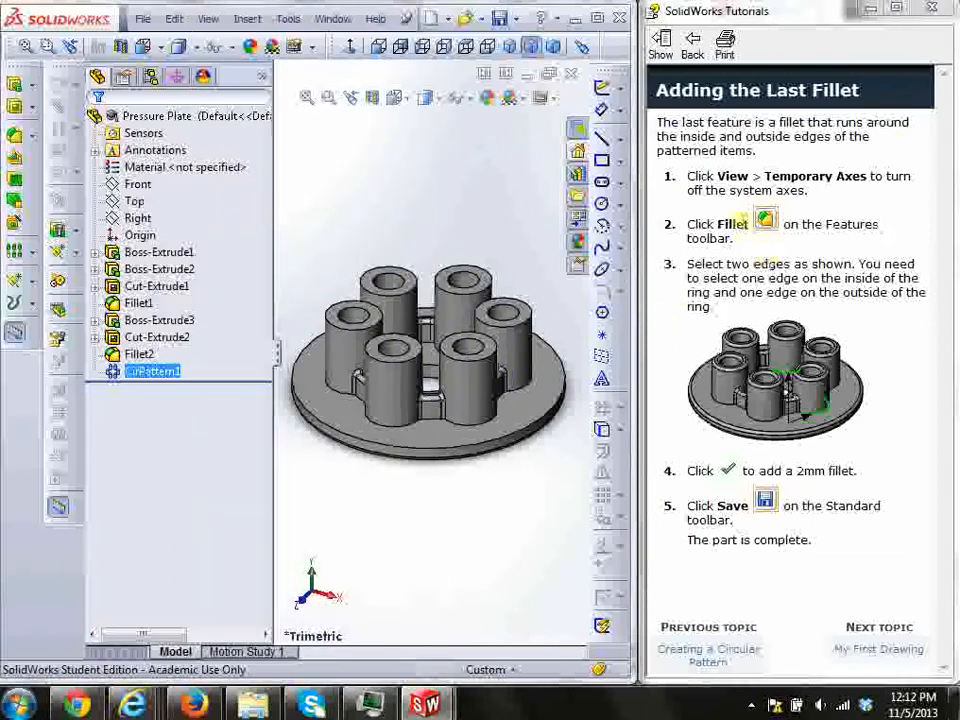
Step: Fillet the edges around the inside and outside of the ring, plus two cylinders' top outer edges, with a 2 mm radius
click(15, 143)
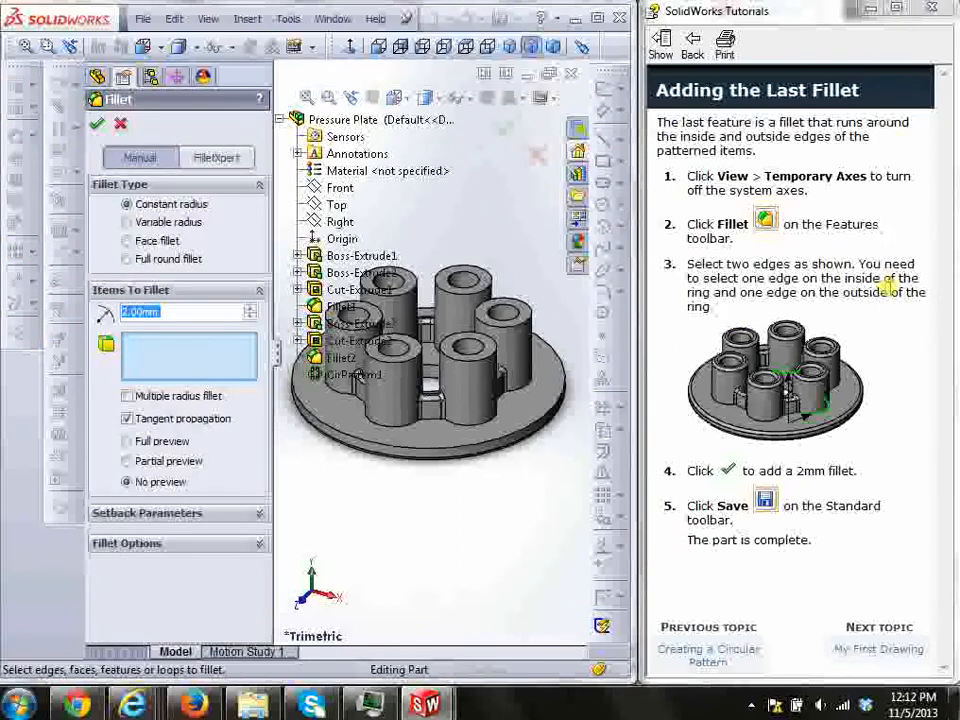
drag(741, 279, 793, 300)
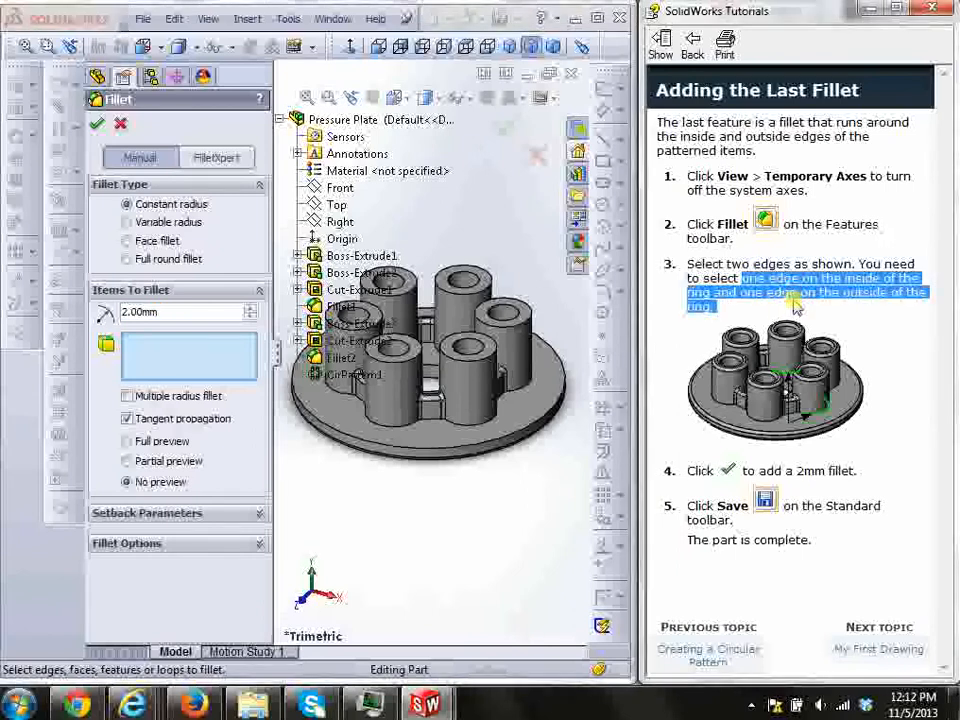
click(795, 302)
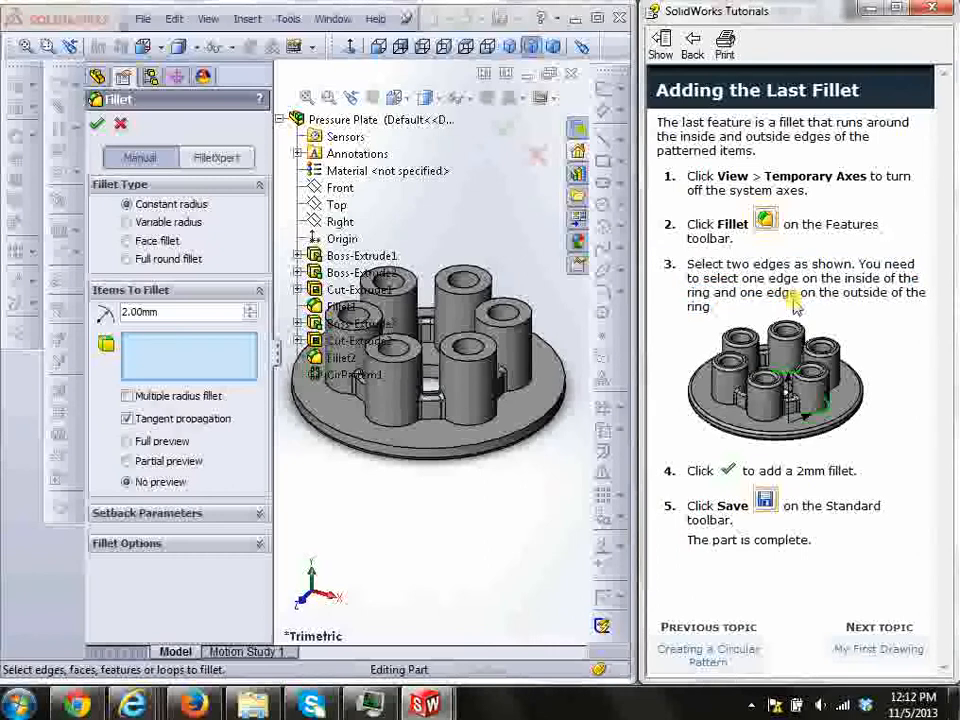
click(490, 422)
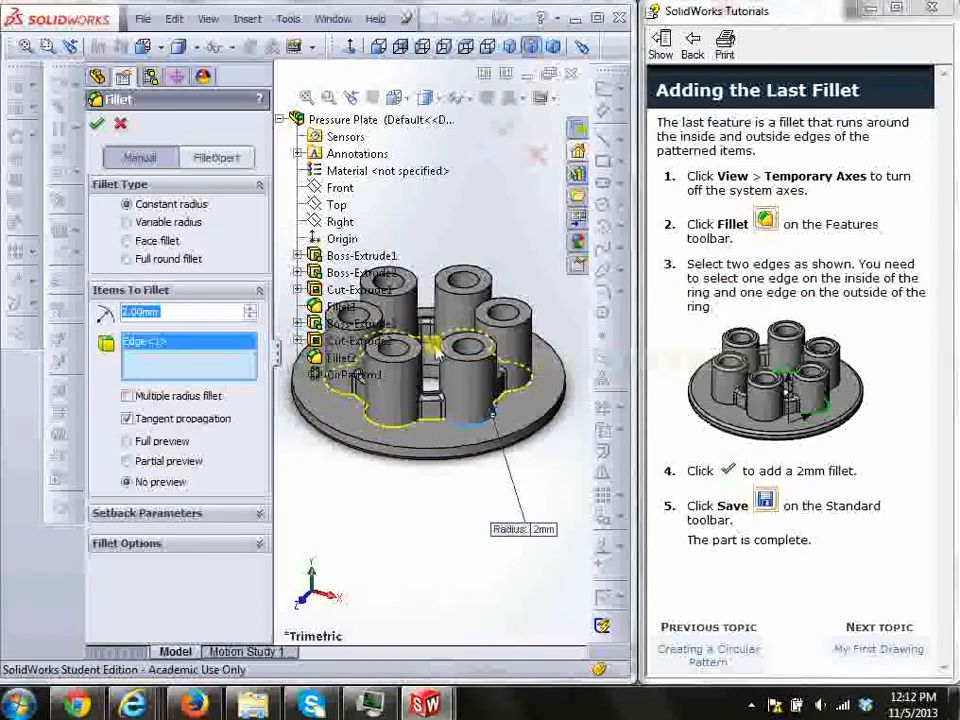
click(437, 356)
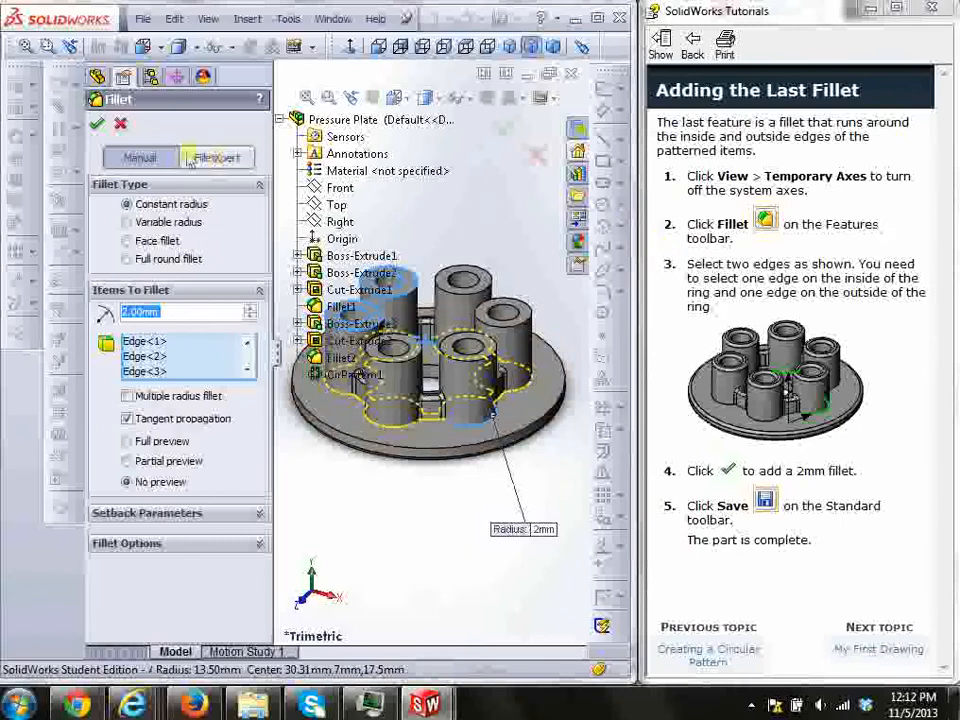
click(97, 123)
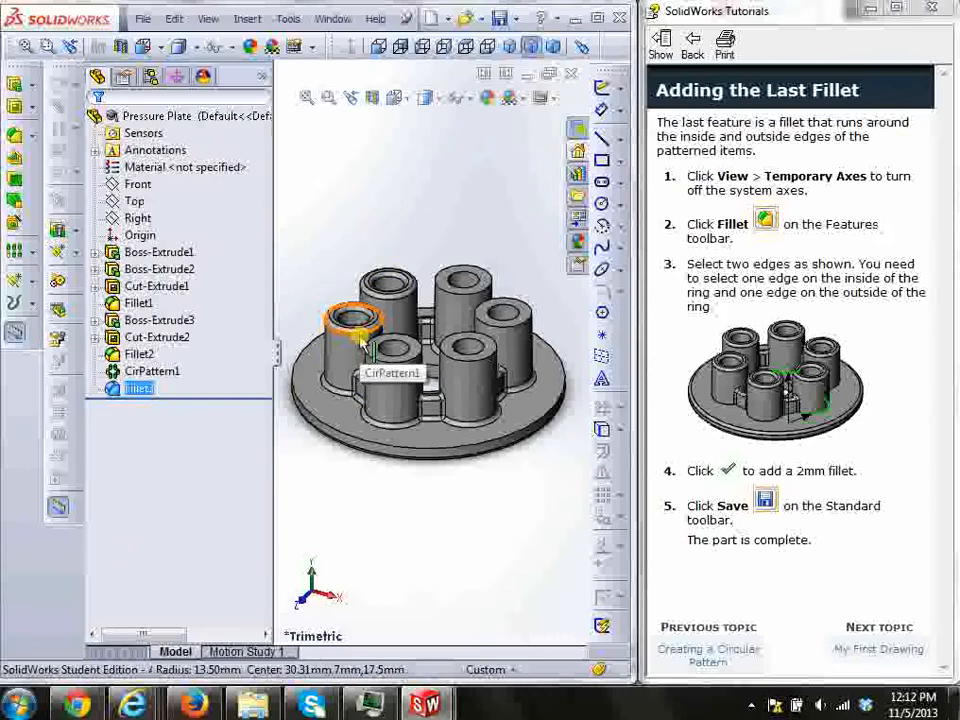
Step: Fillet the top outer edges of the rear-right, right and front-right cylinders with a 2 mm radius
click(14, 136)
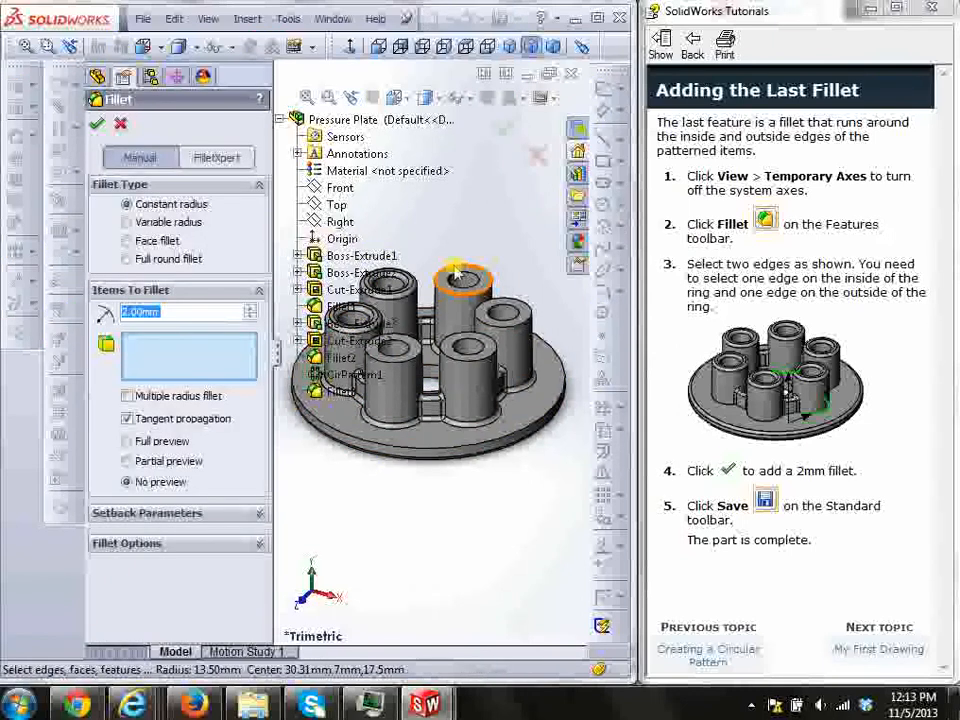
click(447, 272)
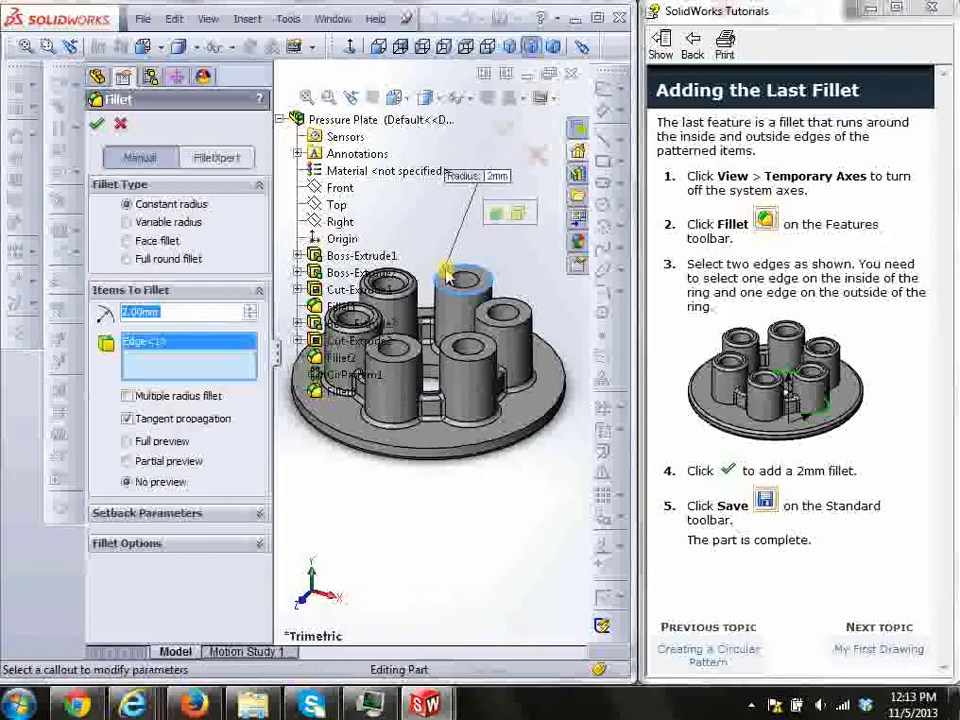
click(496, 320)
click(490, 352)
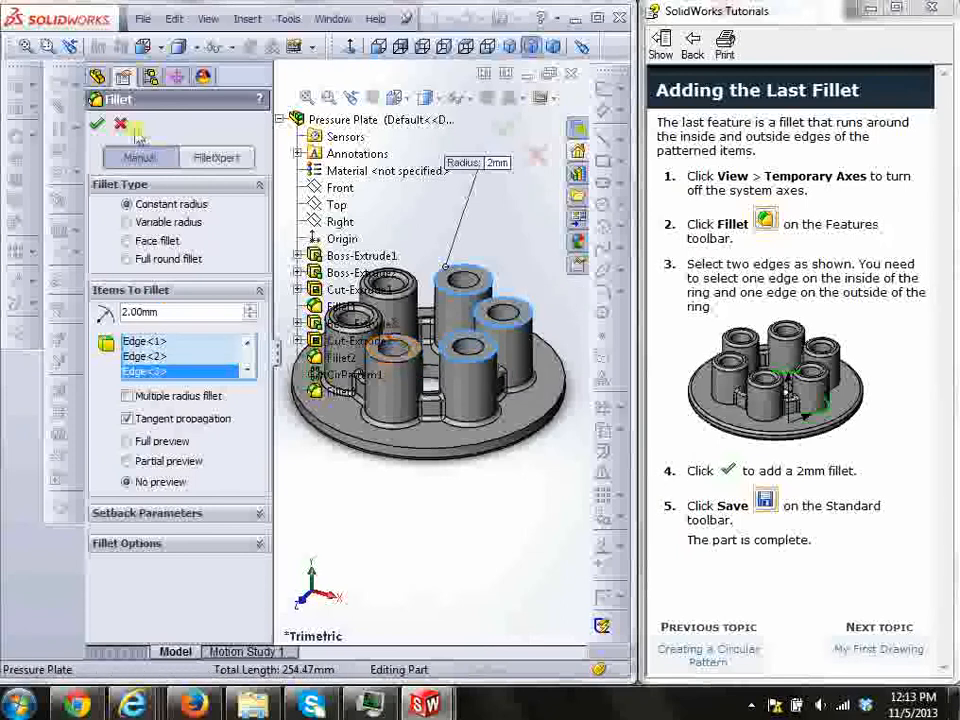
click(97, 123)
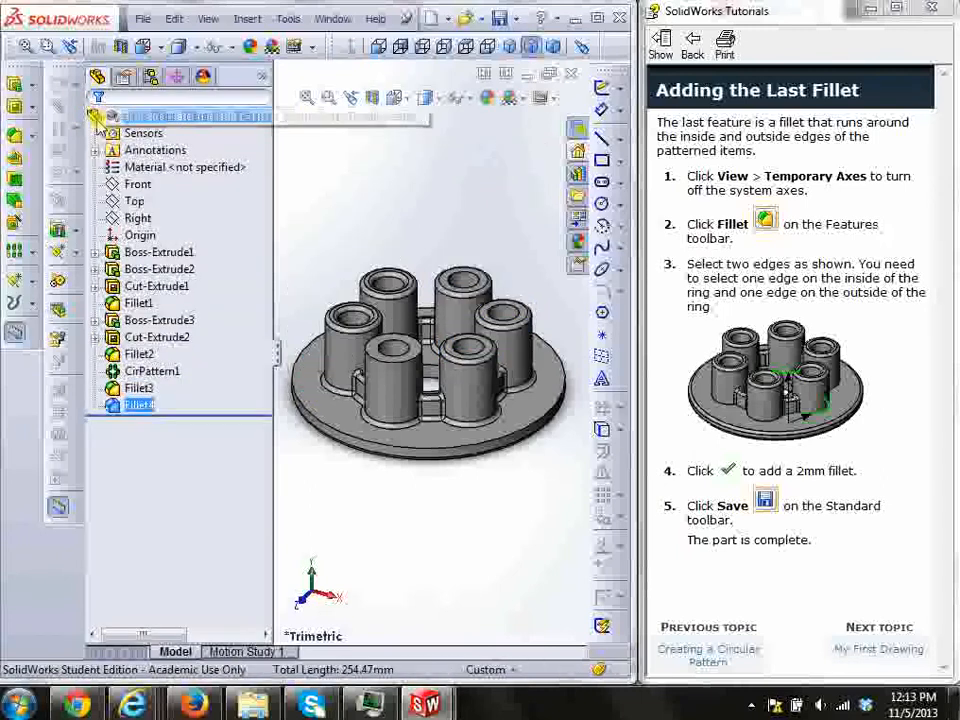
Step: Fillet the top outer edge of the remaining front-left cylinder with a 2 mm radius
click(14, 104)
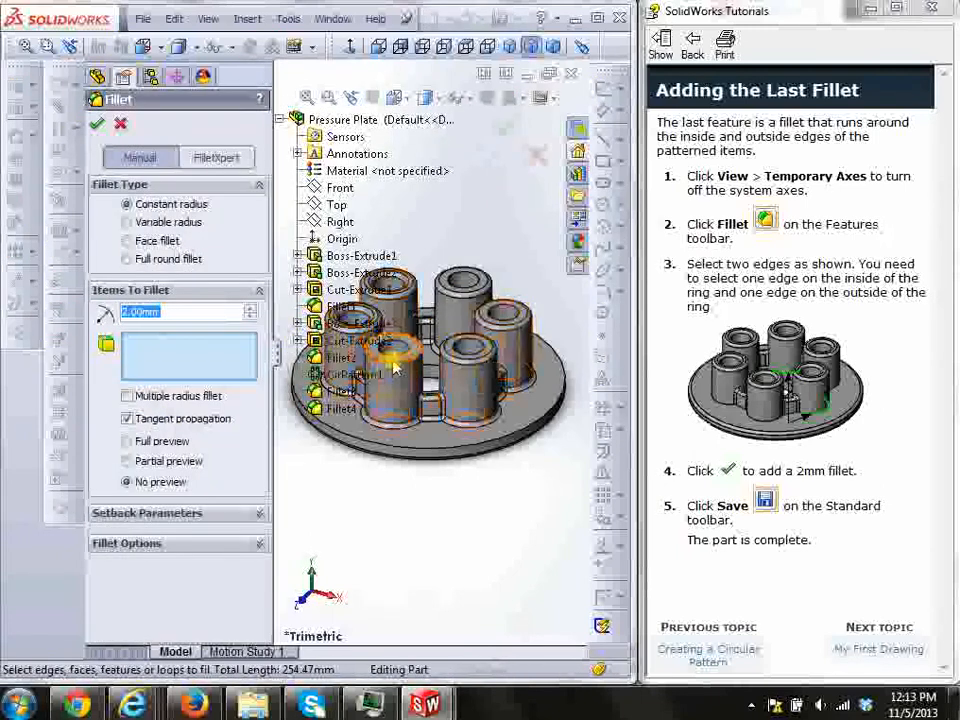
click(410, 368)
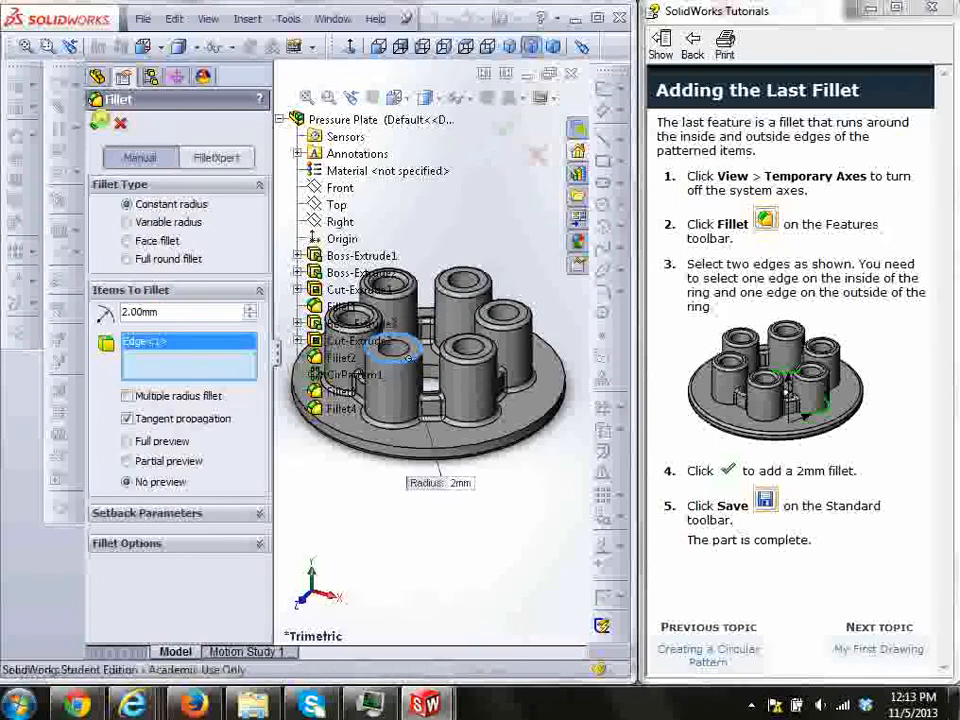
click(100, 121)
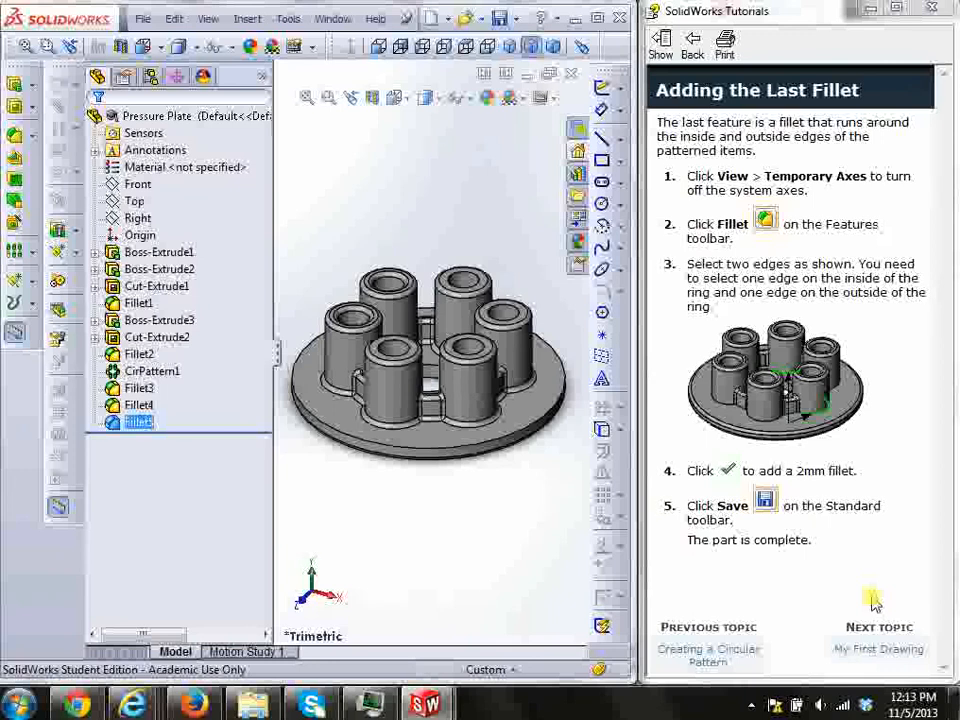
Step: Save the part under the new name "Pressure Plate end" in the Documents library
click(143, 19)
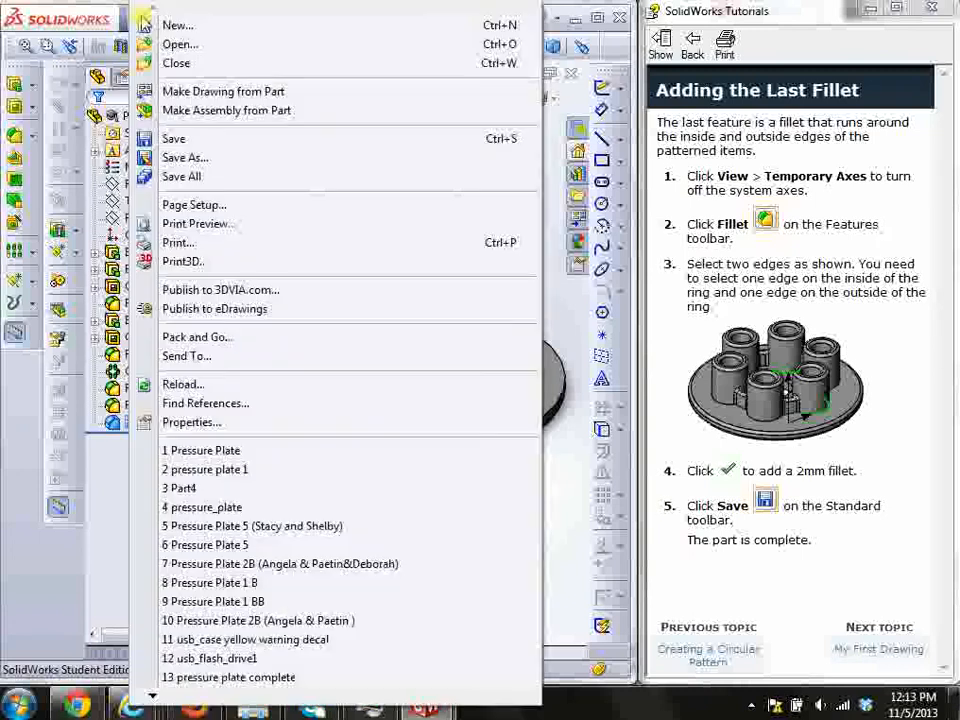
click(188, 157)
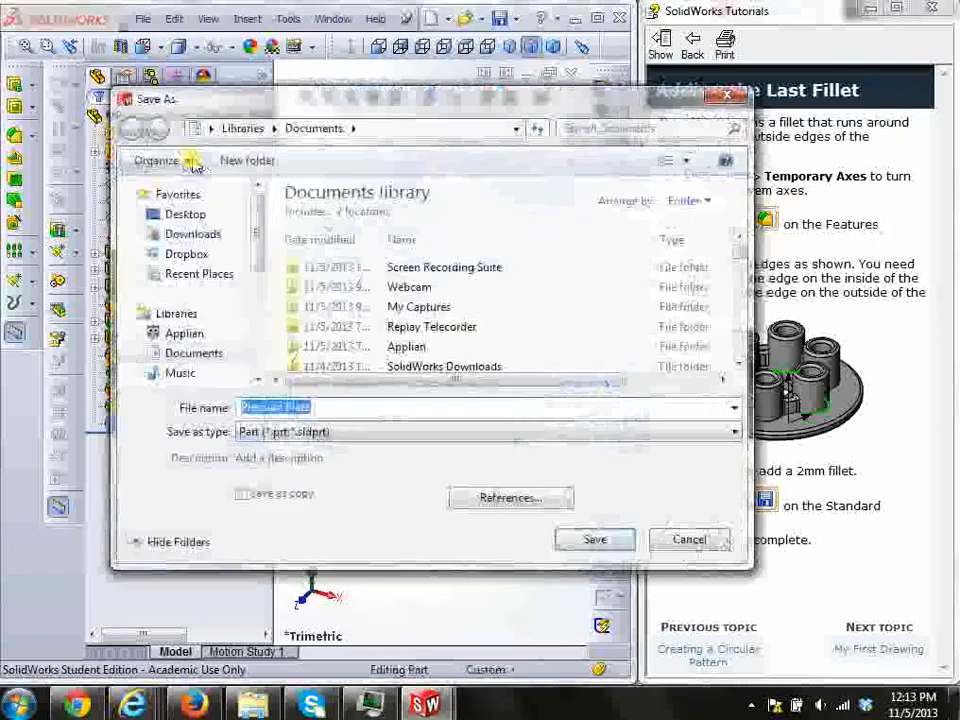
key(Right)
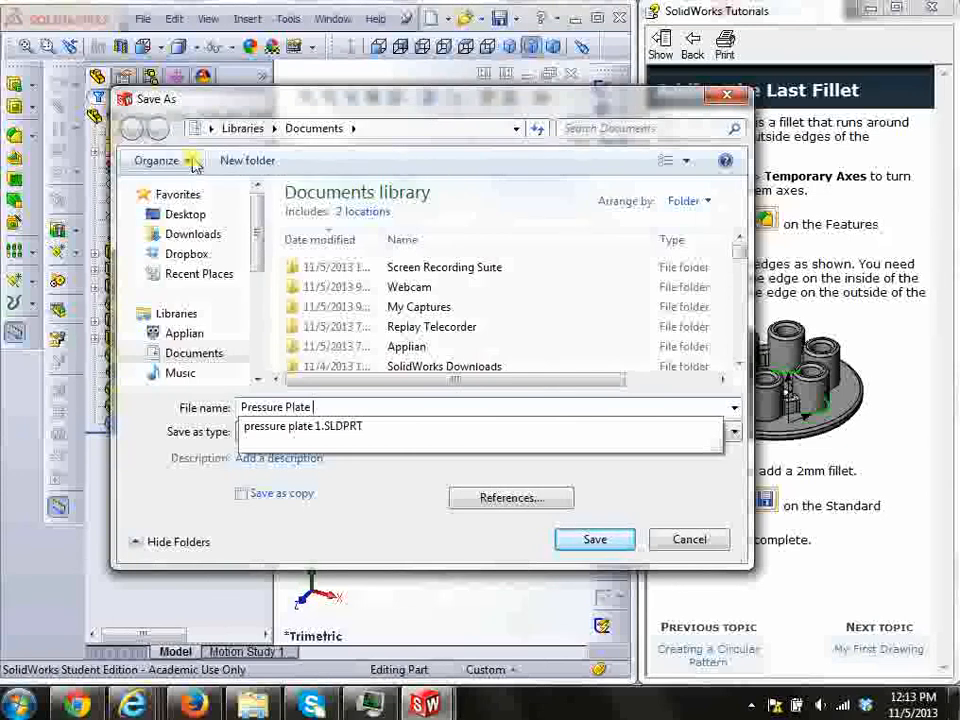
text(end)
key(Return)
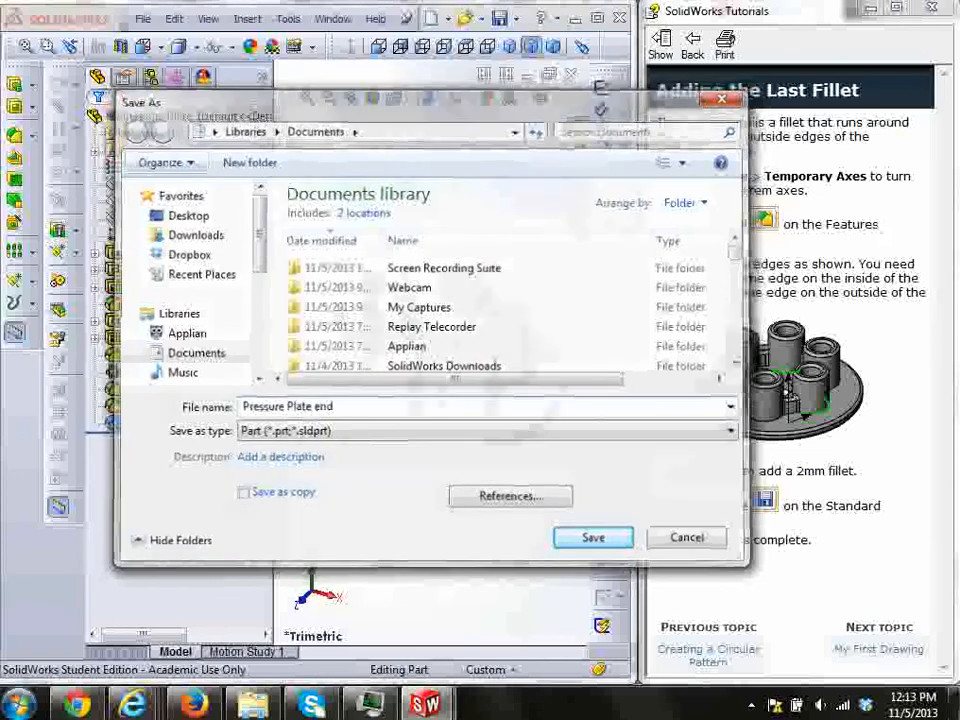